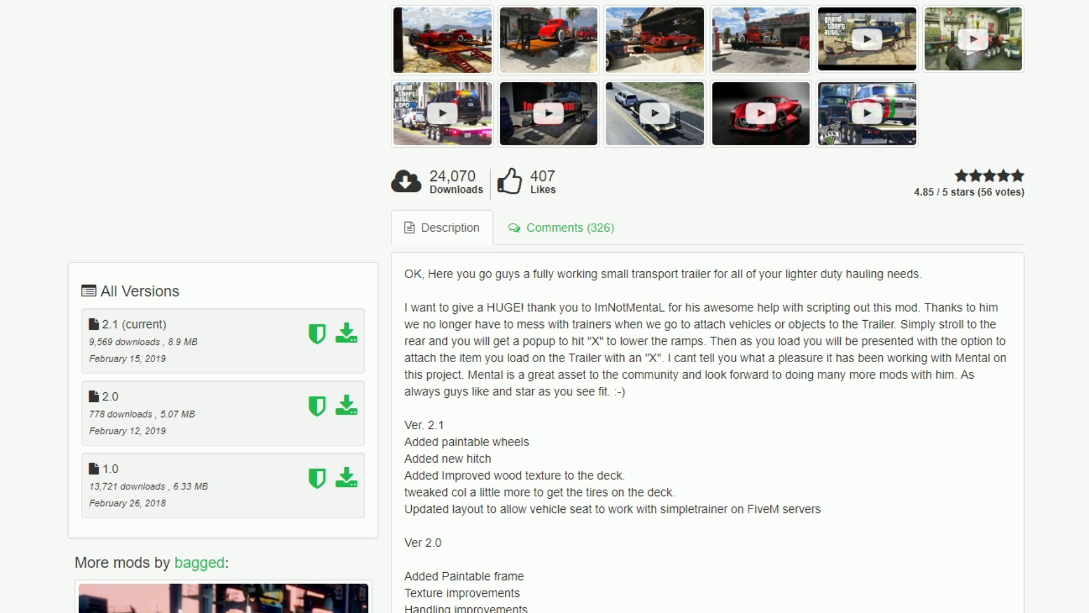
Review the Transport Hauler mod page, including its description, version notes and installation requirements.
{"action": "scroll", "coordinate": [557, 297], "scroll_direction": "down", "scroll_amount": 7}
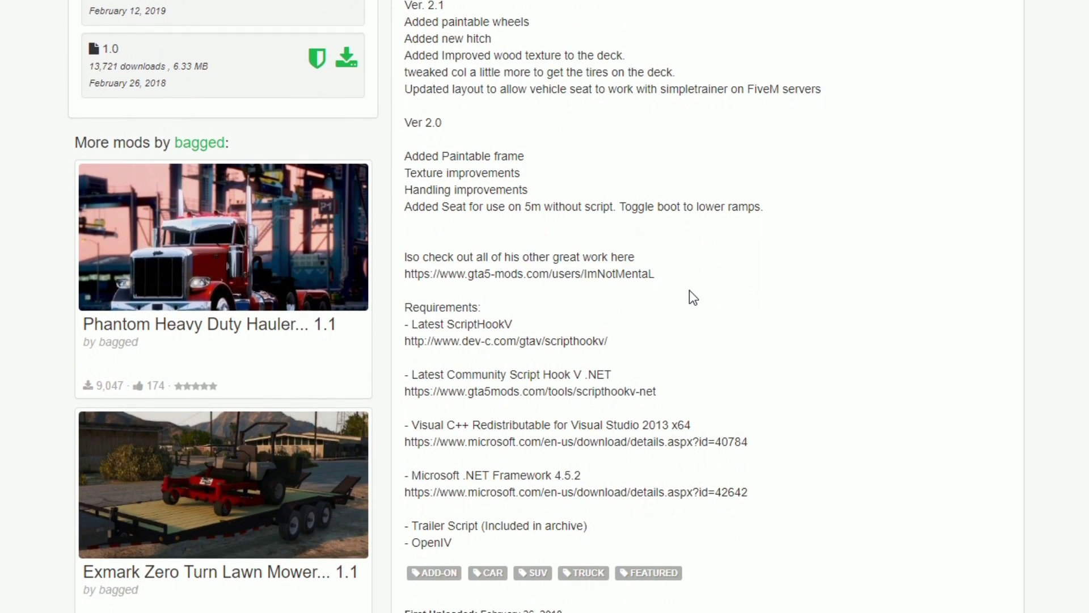
{"action": "scroll", "coordinate": [689, 290], "scroll_direction": "up", "scroll_amount": 6}
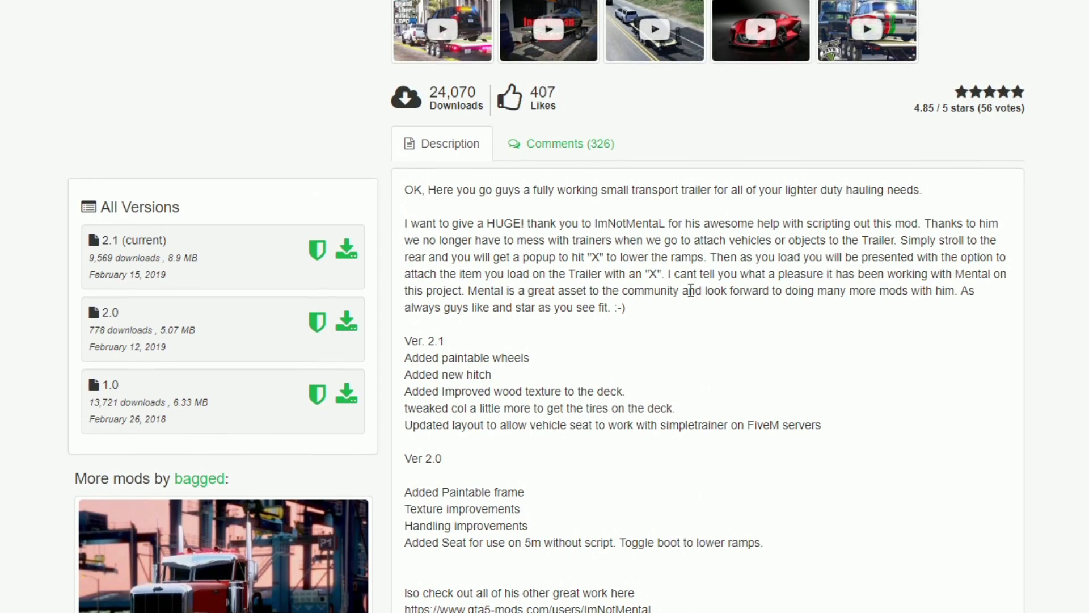
{"action": "scroll", "coordinate": [680, 340], "scroll_direction": "down", "scroll_amount": 3}
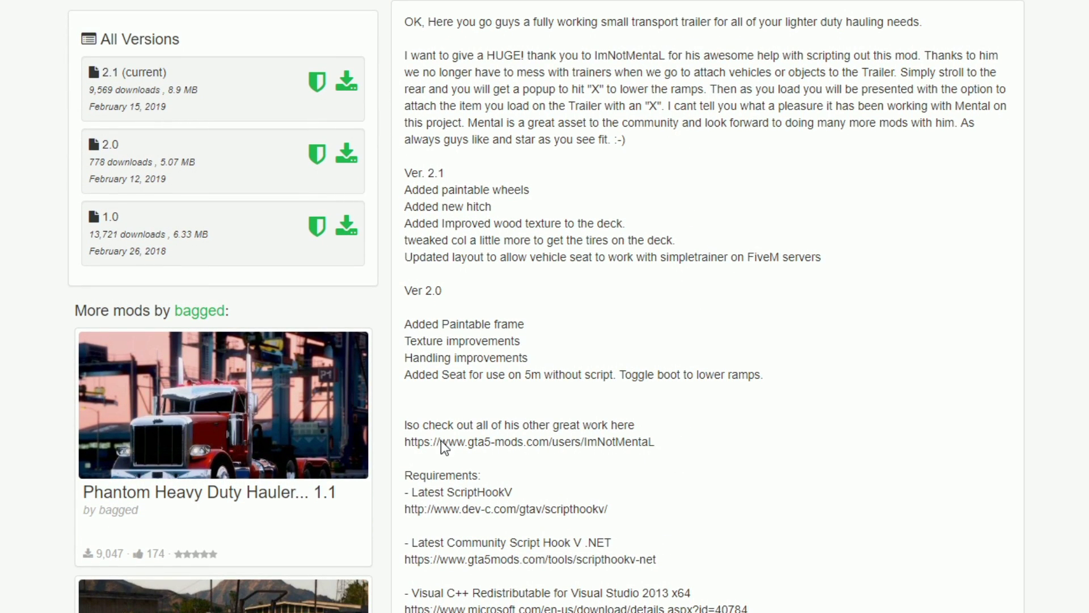
{"action": "scroll", "coordinate": [489, 373], "scroll_direction": "up", "scroll_amount": 5}
{"action": "scroll", "coordinate": [524, 307], "scroll_direction": "up", "scroll_amount": 10}
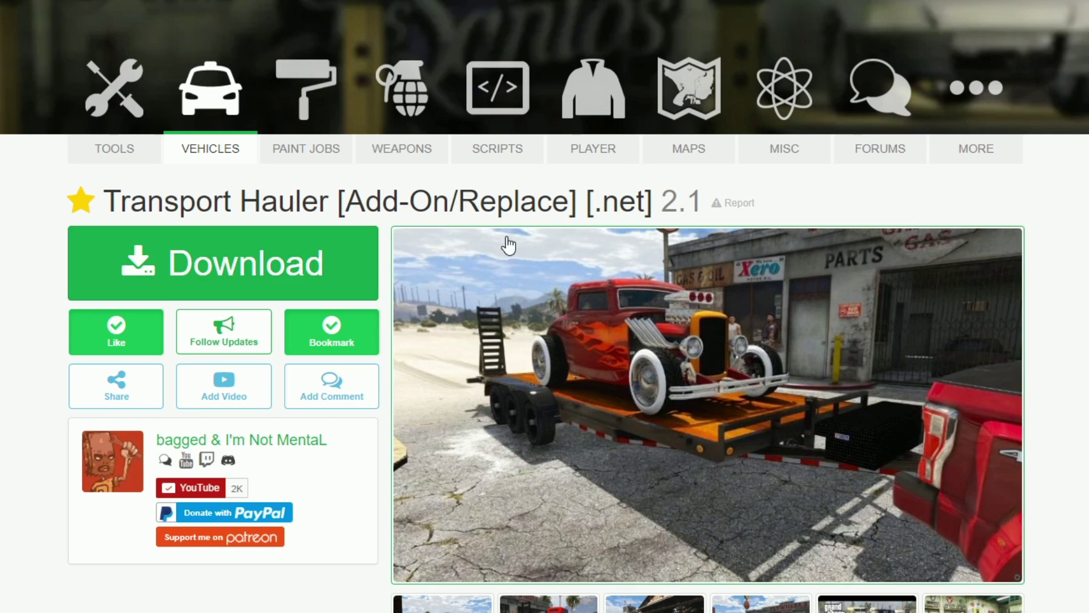
{"action": "scroll", "coordinate": [506, 324], "scroll_direction": "down", "scroll_amount": 9}
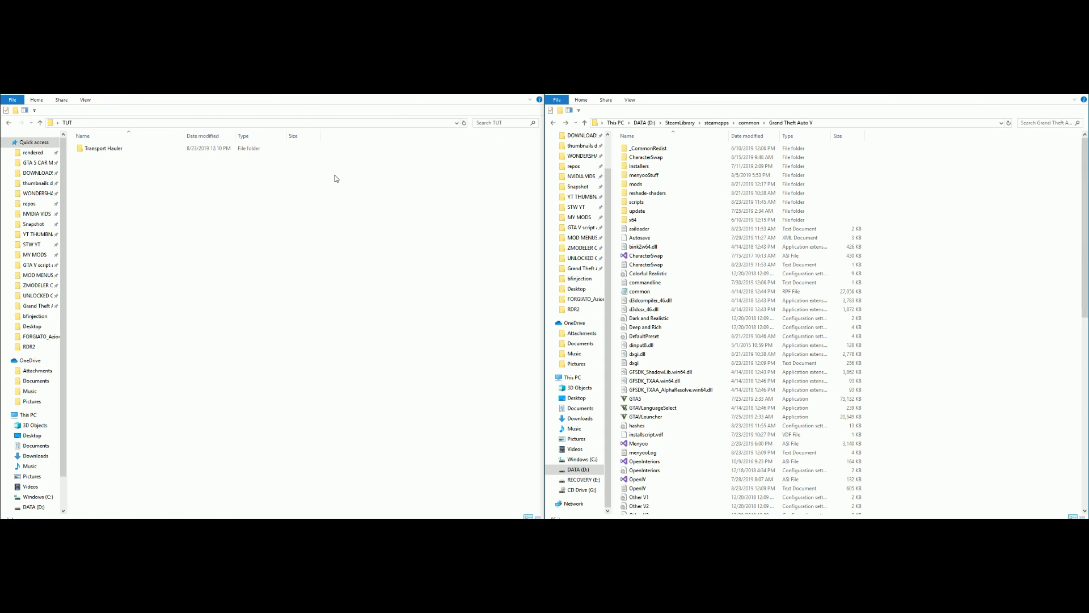
Check the details of the extracted Transport Hauler folder inside TUT.
{"action": "left_click", "coordinate": [110, 148]}
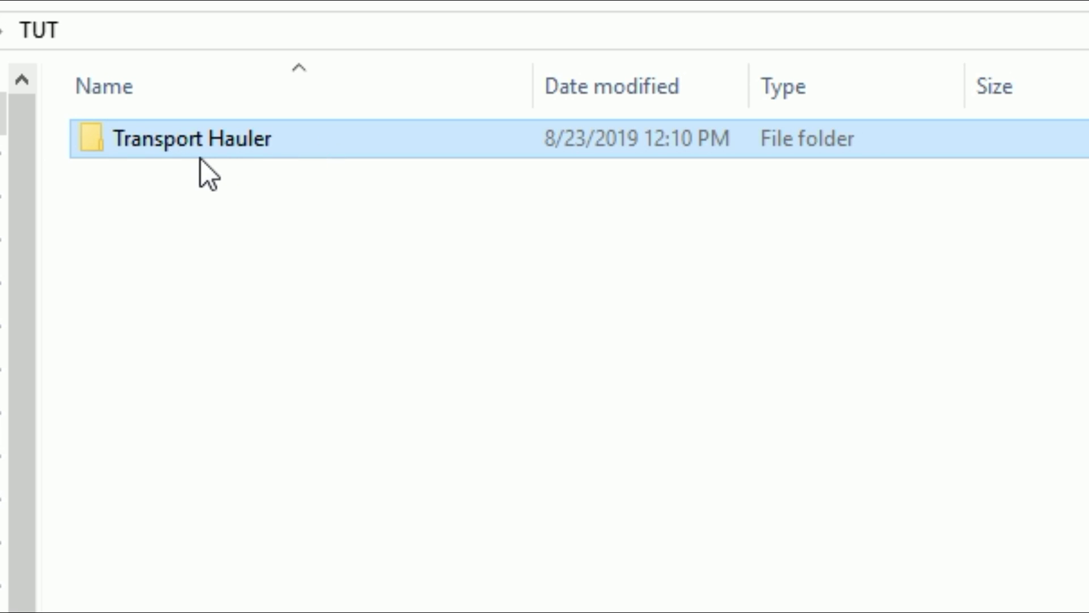
{"action": "mouse_move", "coordinate": [200, 159]}
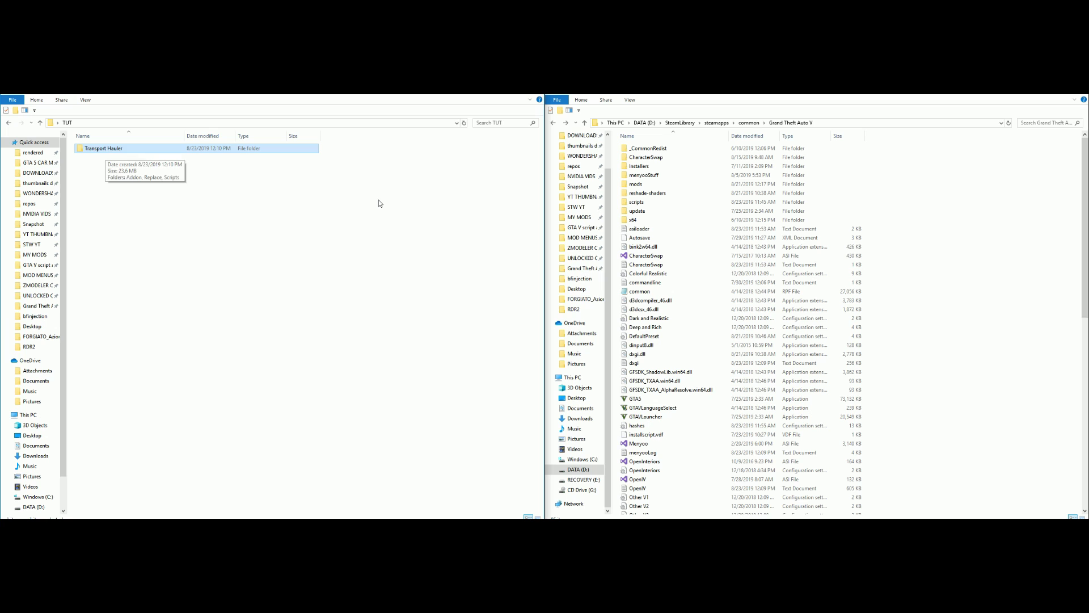
{"action": "left_click", "coordinate": [379, 200]}
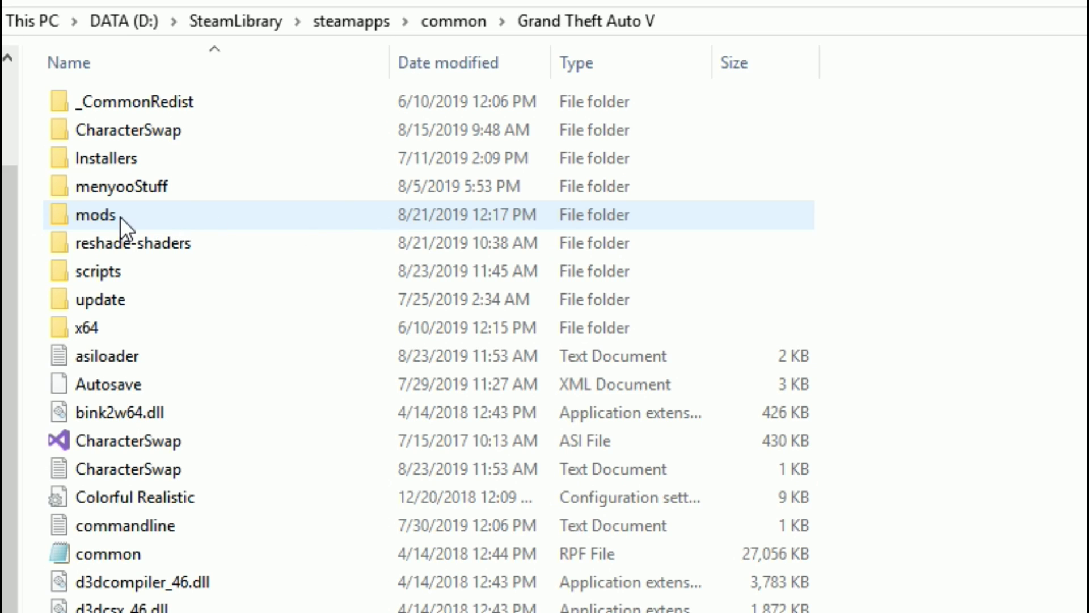
Compare the update folder in the Grand Theft Auto V directory with the copy inside the mods folder.
{"action": "left_click", "coordinate": [142, 295]}
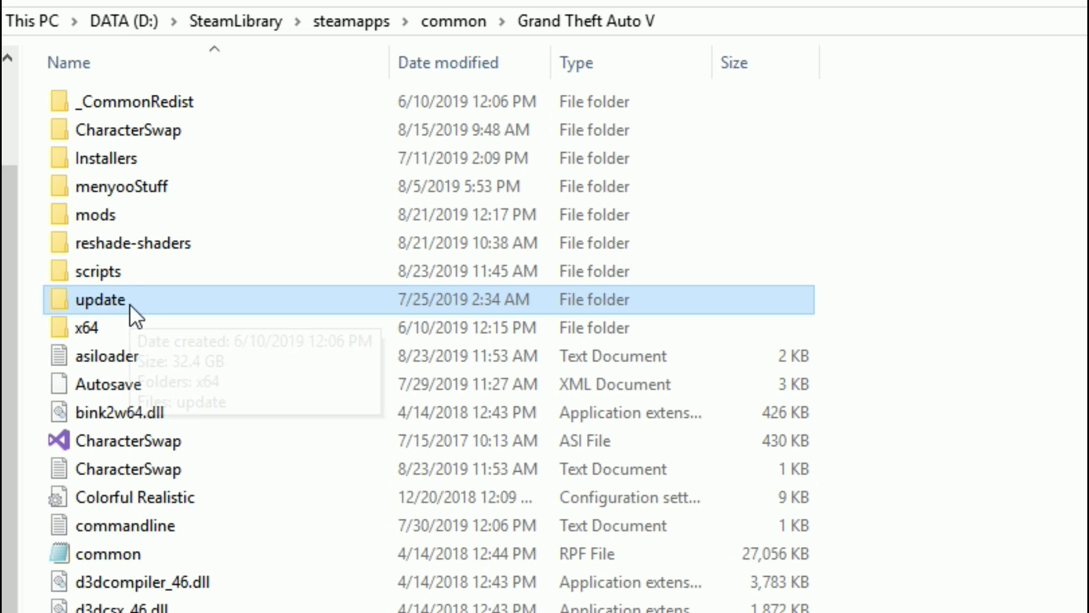
{"action": "right_click", "coordinate": [126, 300]}
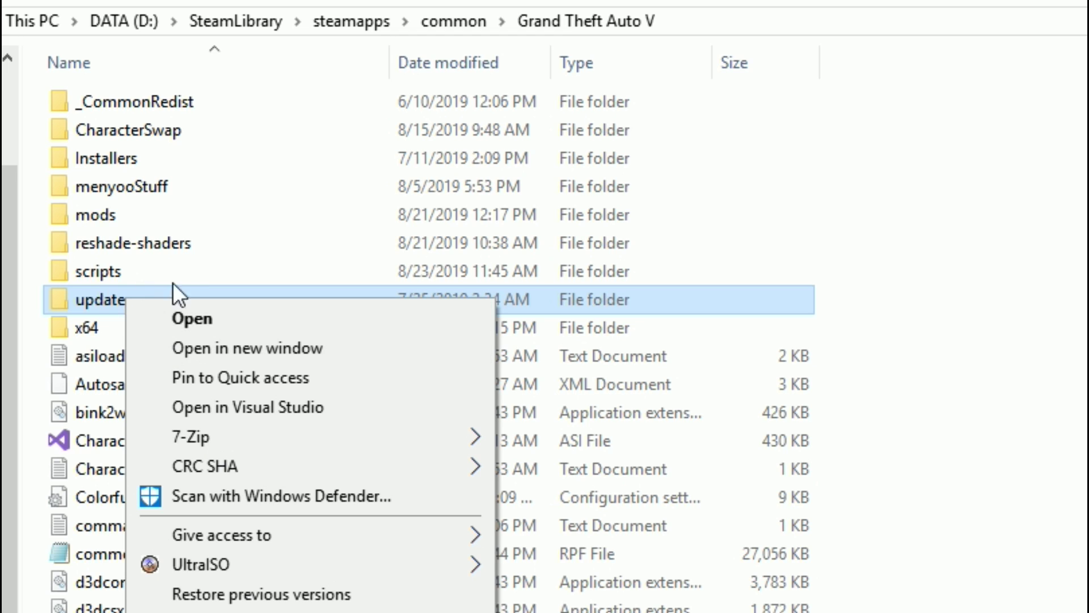
{"action": "left_click", "coordinate": [163, 214]}
{"action": "left_click", "coordinate": [208, 215]}
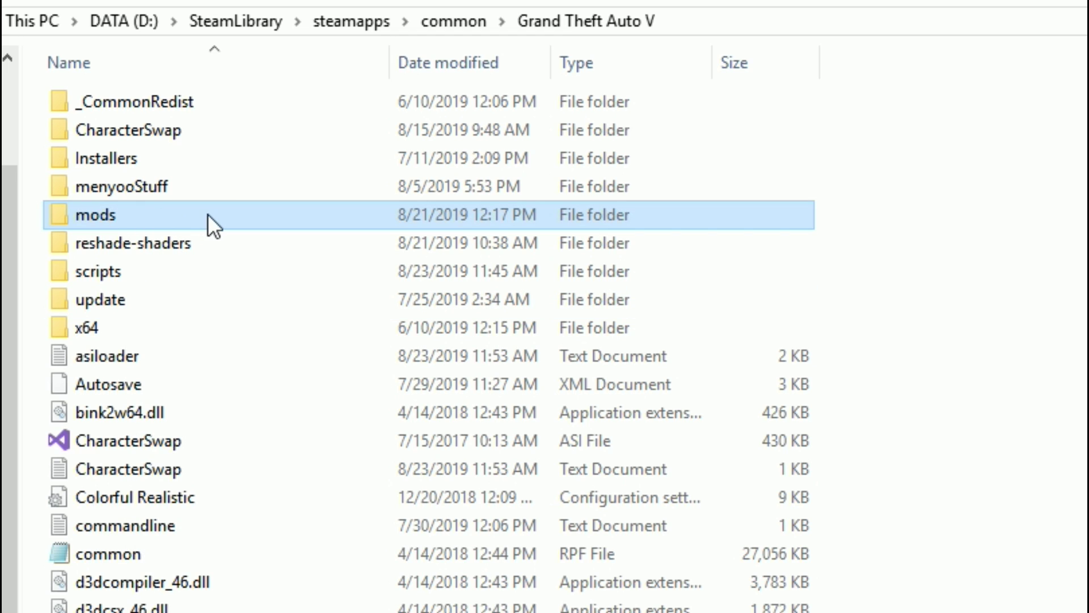
{"action": "double_click", "coordinate": [207, 214]}
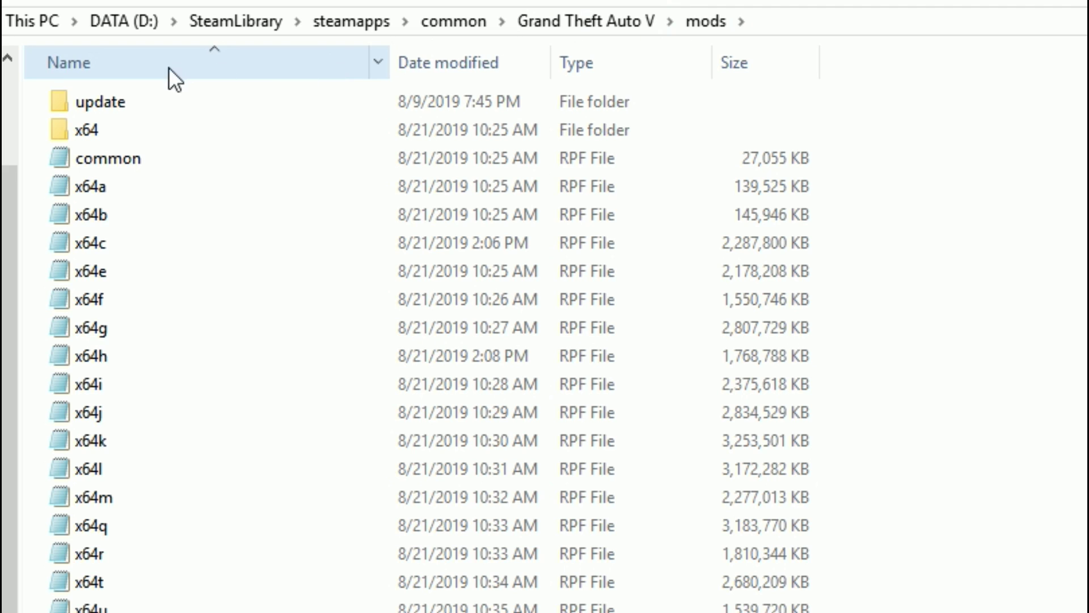
{"action": "left_click", "coordinate": [165, 105]}
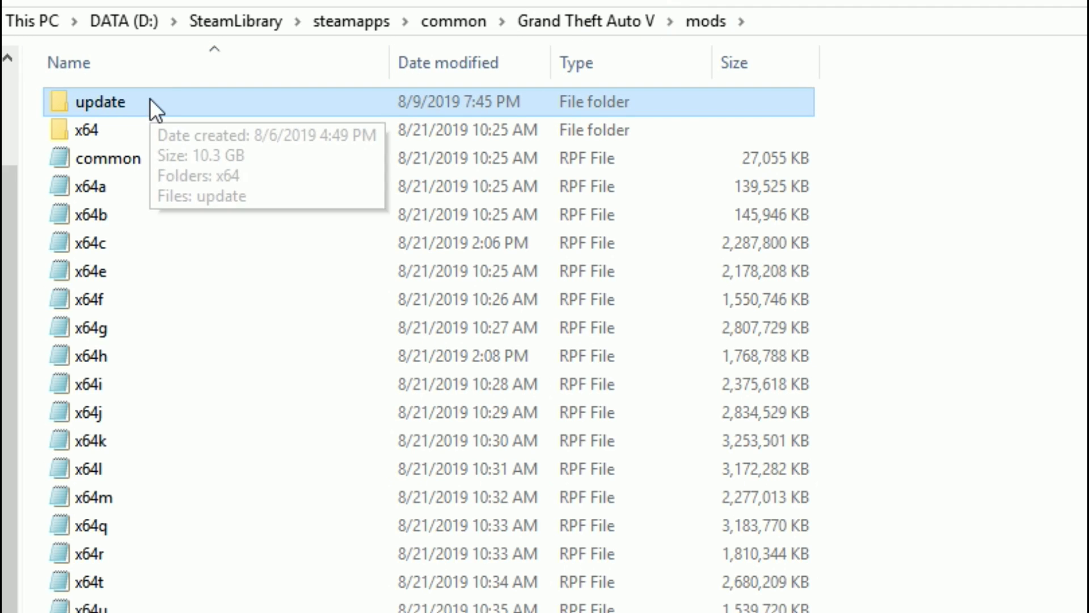
{"action": "key", "text": "alt+Up"}
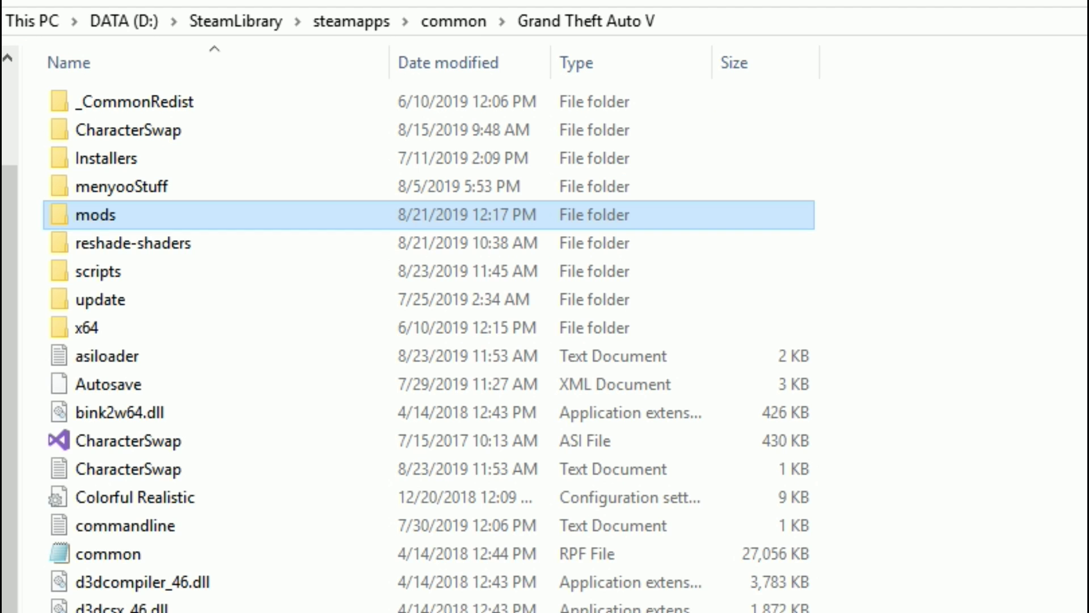
{"action": "mouse_move", "coordinate": [195, 213]}
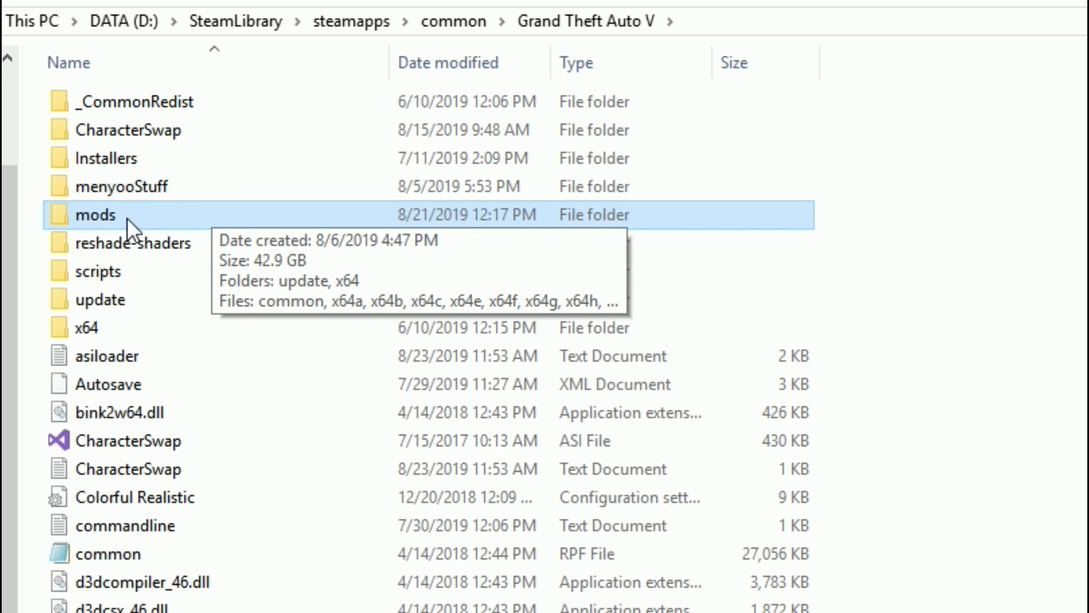
{"action": "left_click", "coordinate": [109, 301]}
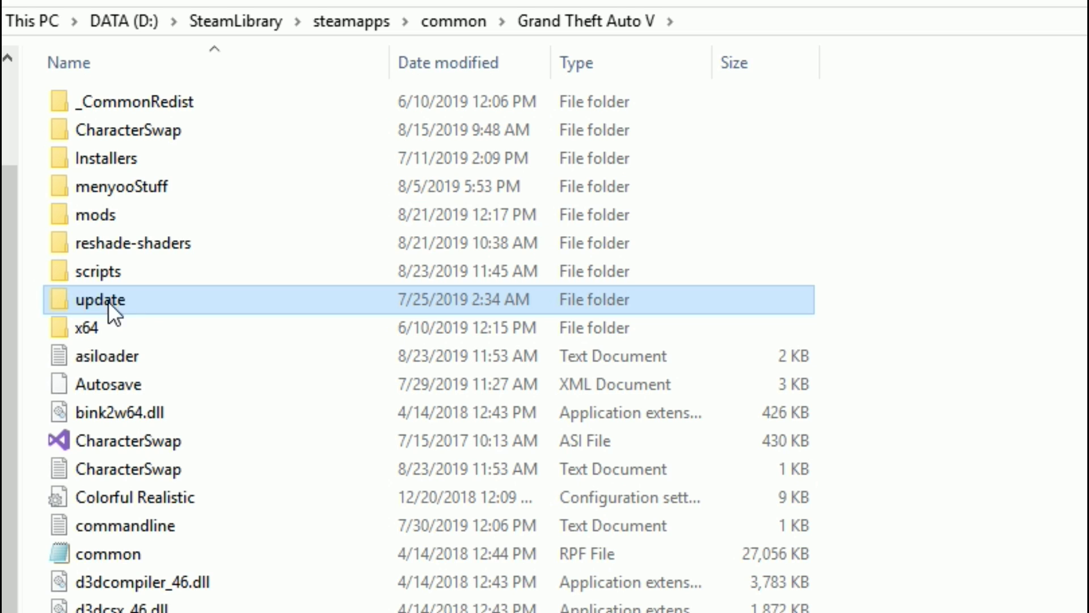
Open the dlcpacks folder under mods\update\x64 in the Grand Theft Auto V directory.
{"action": "left_click", "coordinate": [141, 217]}
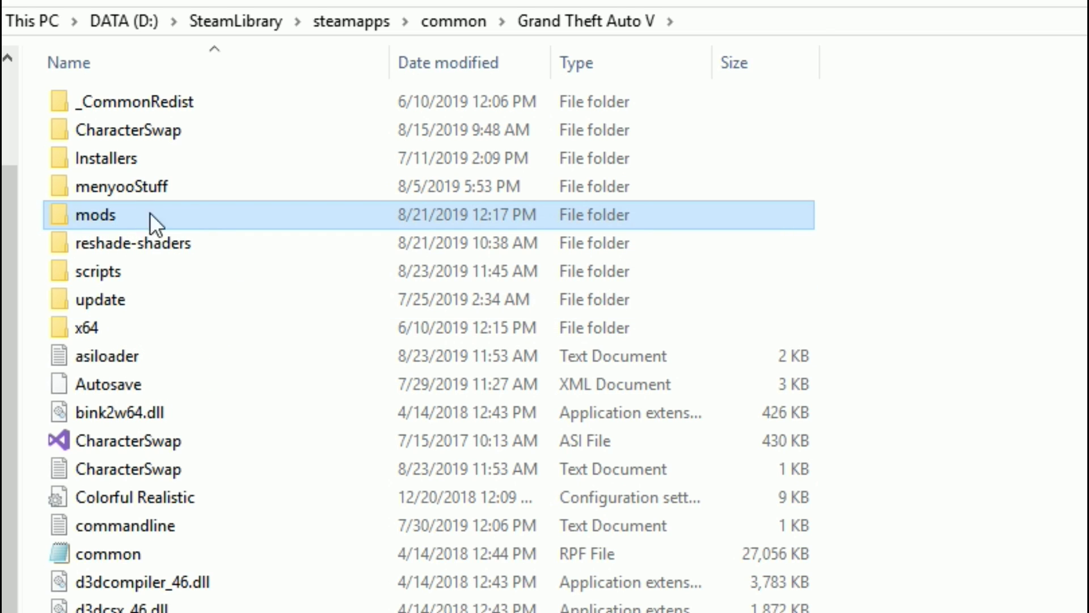
{"action": "double_click", "coordinate": [212, 213]}
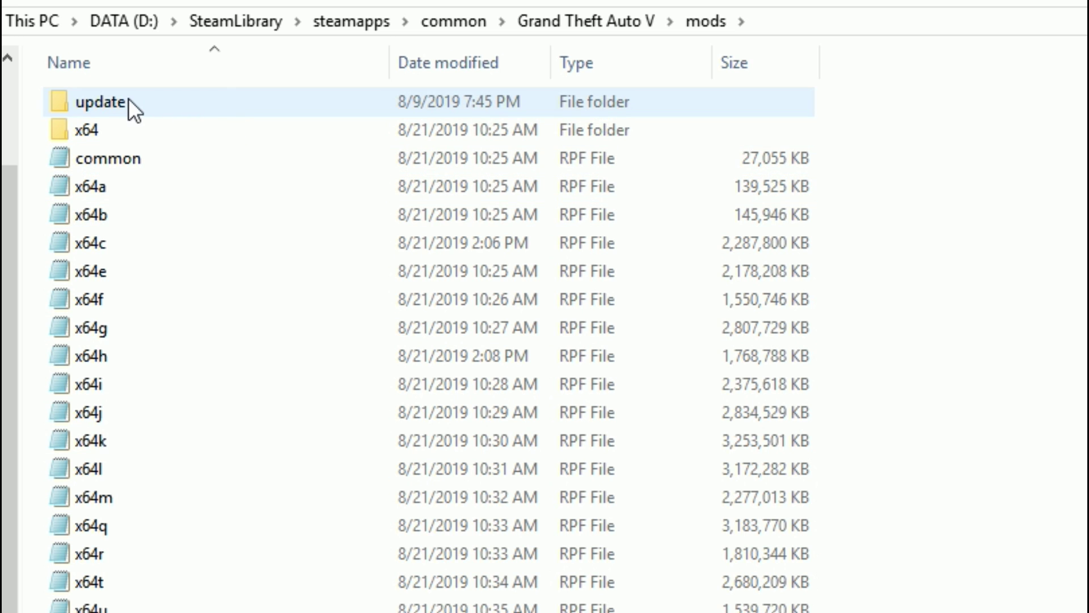
{"action": "left_click", "coordinate": [170, 104]}
{"action": "double_click", "coordinate": [172, 102]}
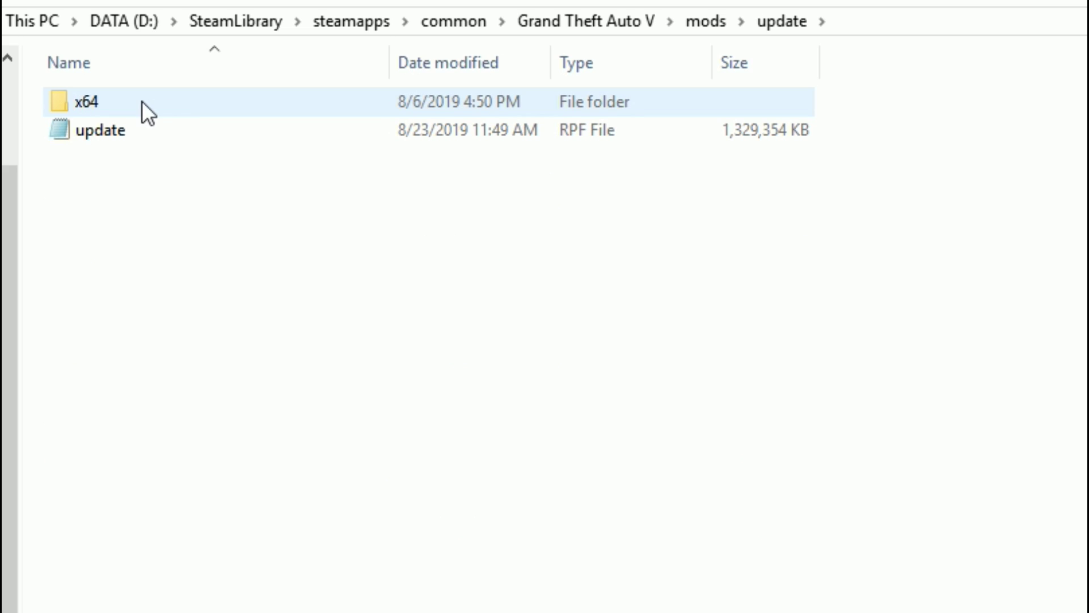
{"action": "double_click", "coordinate": [146, 103]}
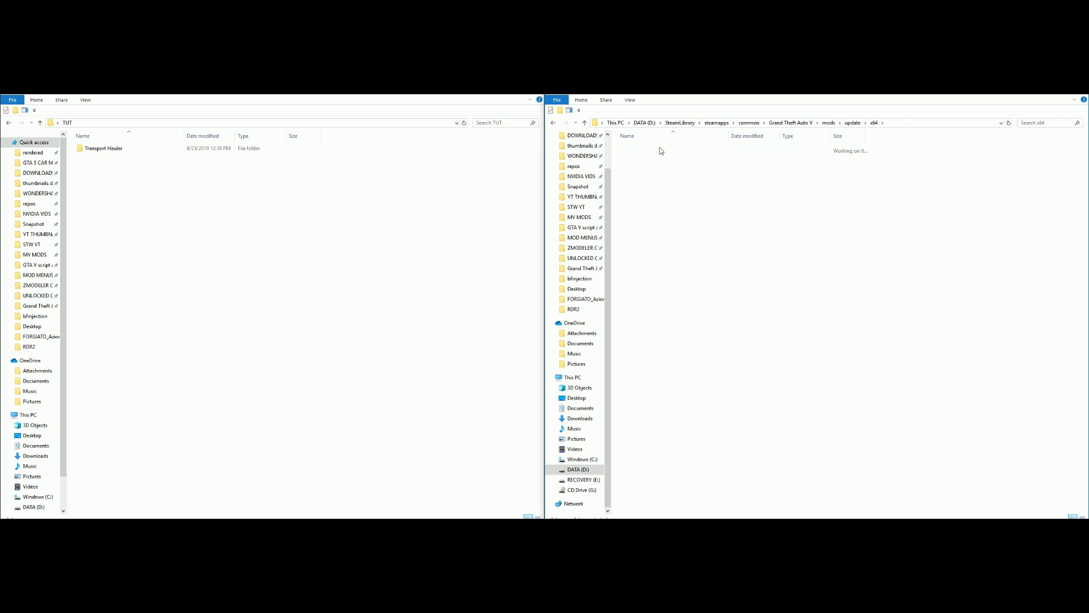
{"action": "double_click", "coordinate": [171, 101]}
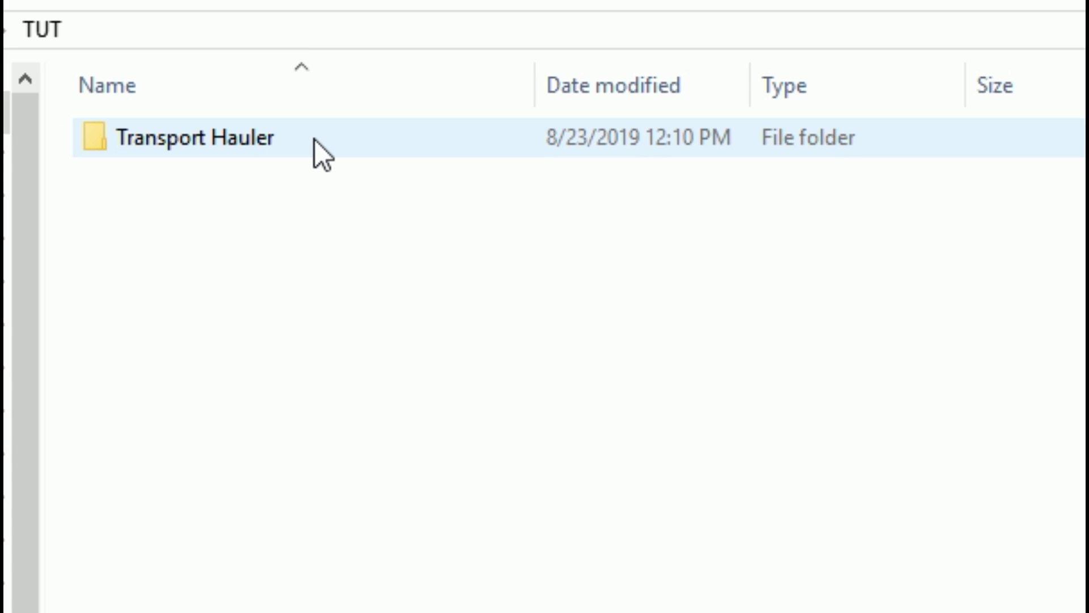
Open the Addon folder inside the extracted Transport Hauler folder.
{"action": "left_click", "coordinate": [315, 139]}
{"action": "double_click", "coordinate": [299, 139]}
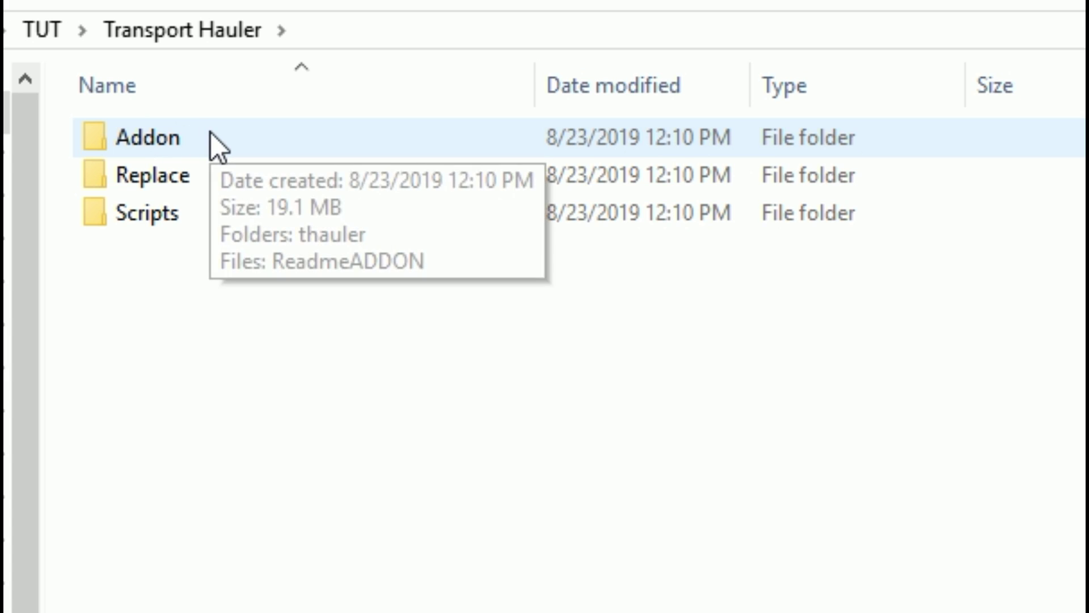
{"action": "left_click", "coordinate": [271, 137]}
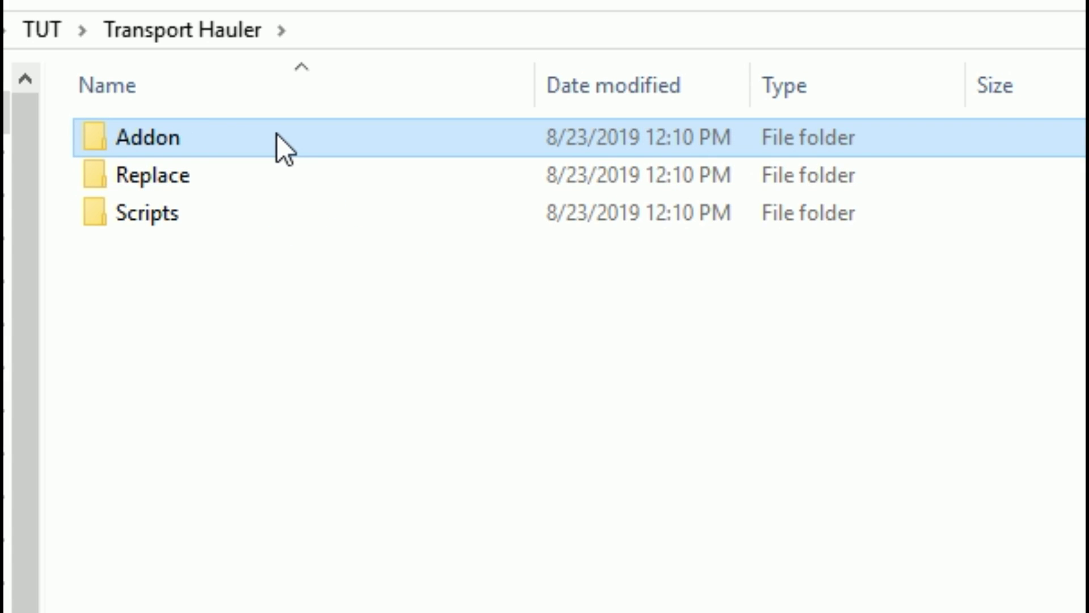
{"action": "mouse_move", "coordinate": [277, 135]}
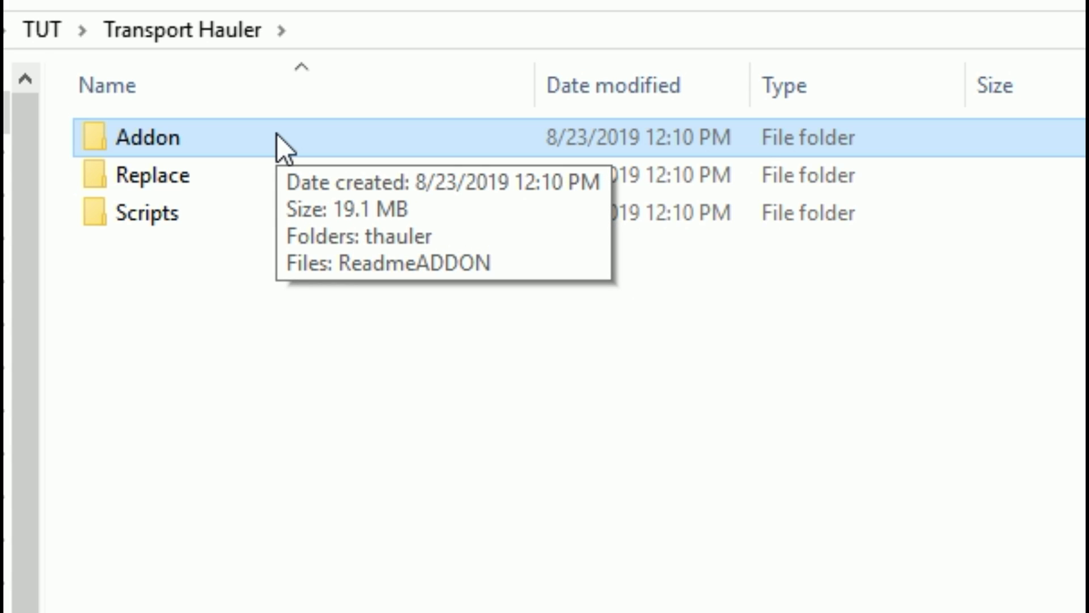
{"action": "double_click", "coordinate": [277, 138]}
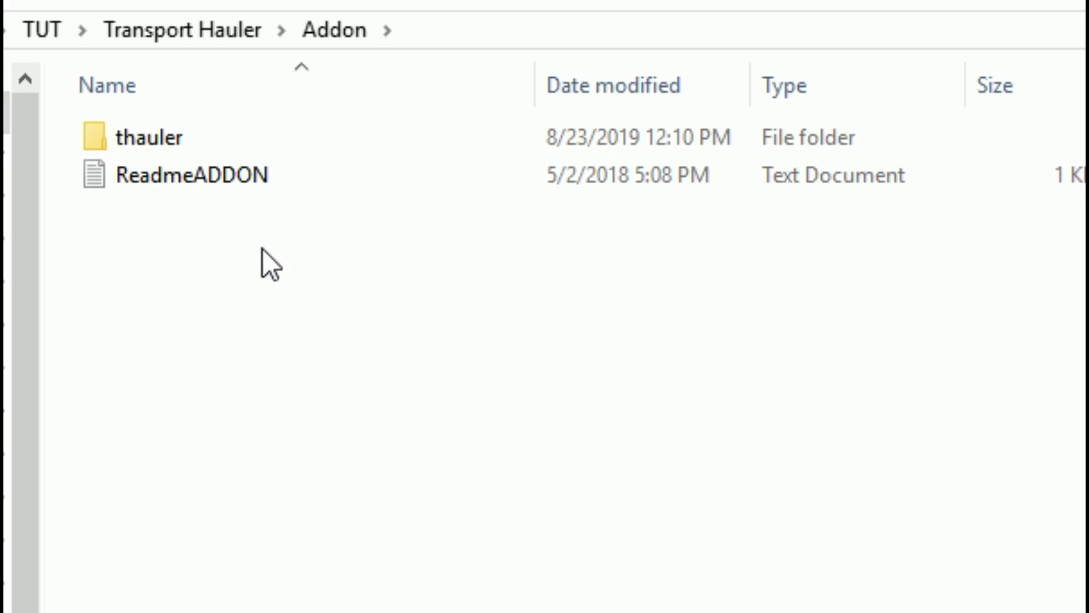
Read the installation instructions in ReadmeADDON, highlighting the required folder name "thauler", and close the file.
{"action": "left_click", "coordinate": [267, 175]}
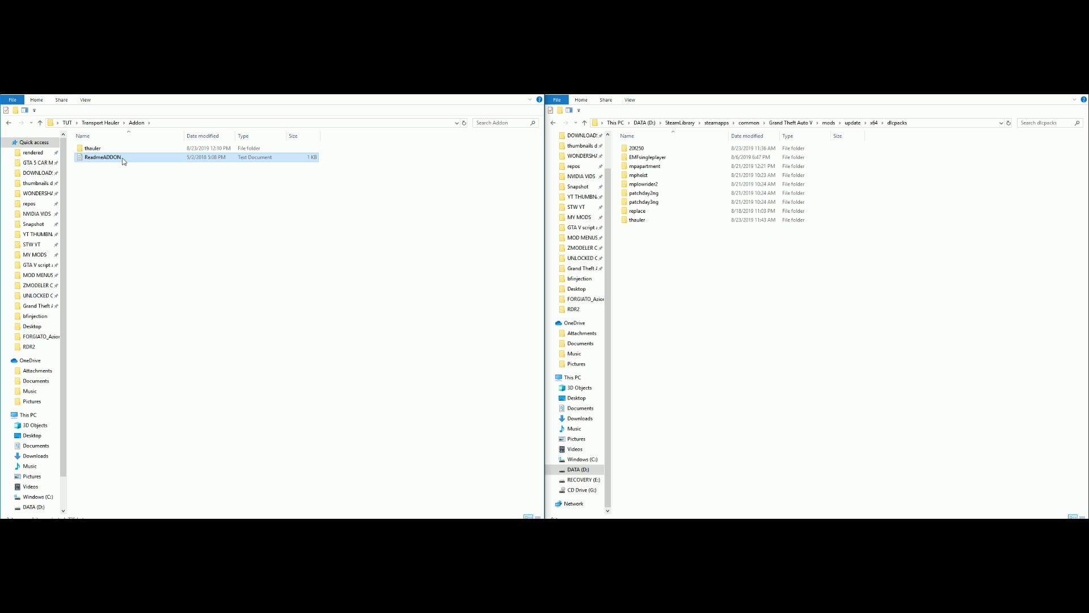
{"action": "double_click", "coordinate": [123, 161]}
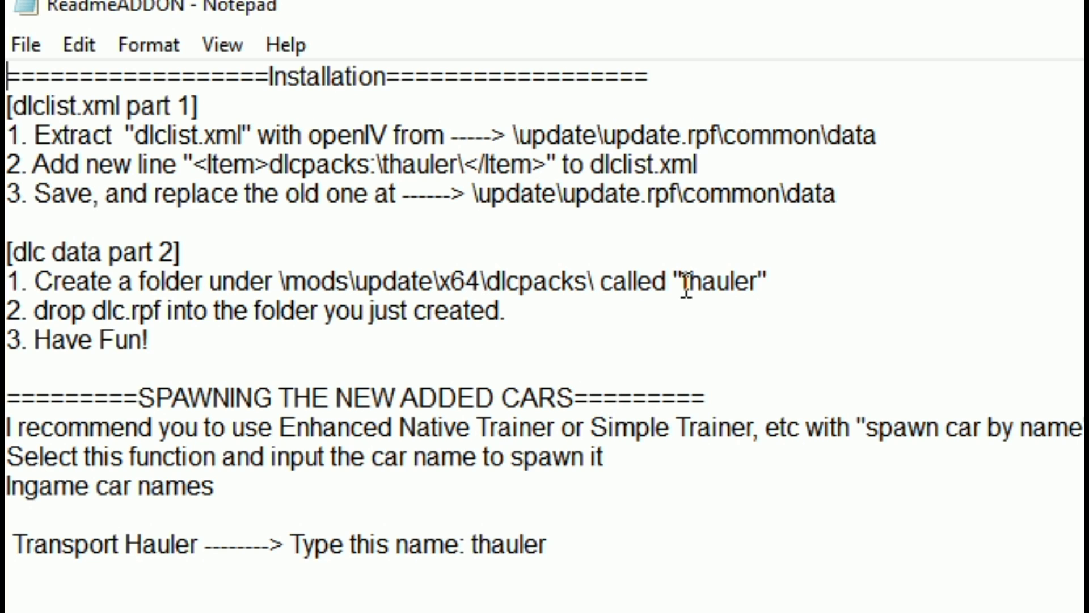
{"action": "left_click_drag", "start_coordinate": [683, 282], "coordinate": [760, 287]}
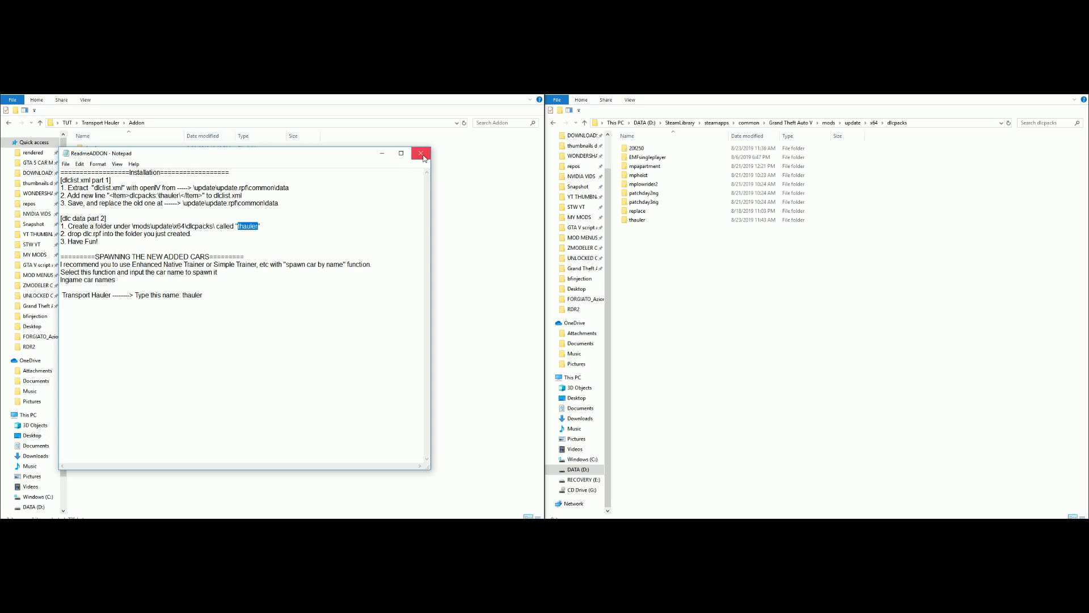
{"action": "left_click", "coordinate": [420, 156]}
Inspect the contents of the thauler folder and return to the Addon folder.
{"action": "left_click", "coordinate": [108, 149]}
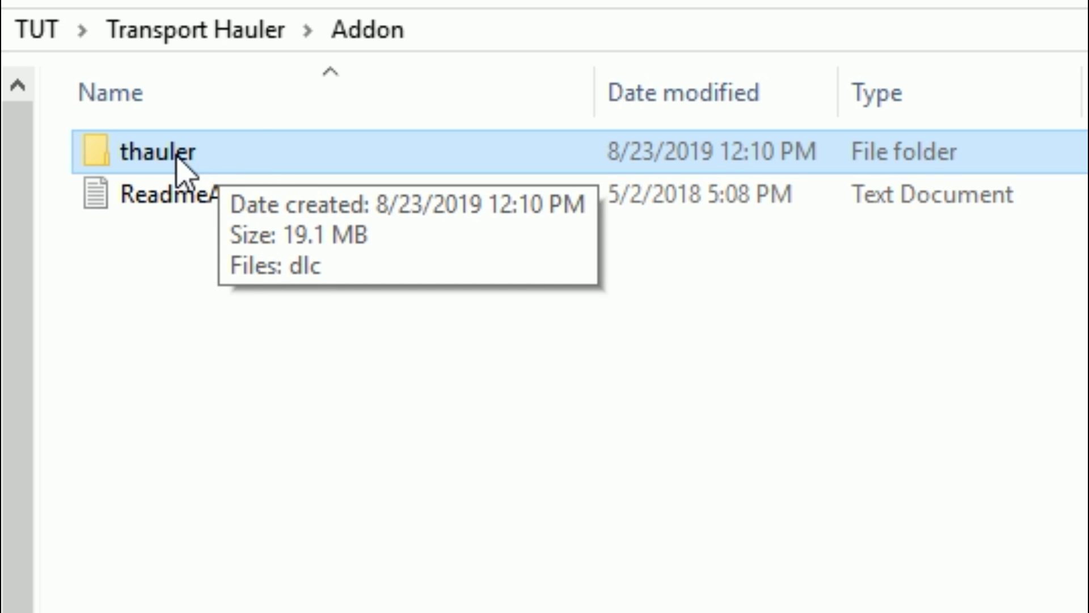
{"action": "double_click", "coordinate": [259, 154]}
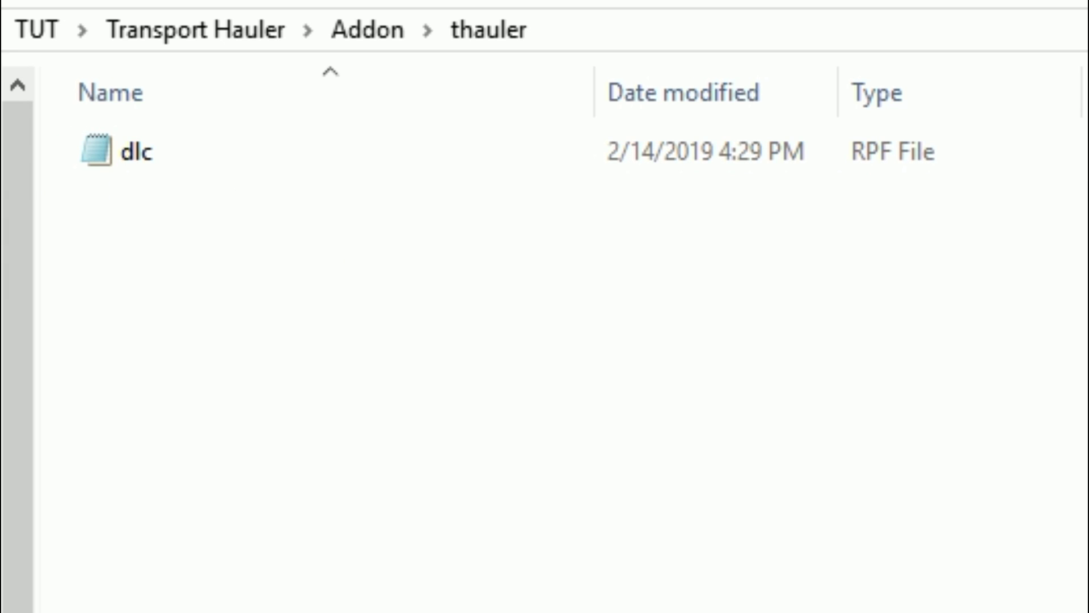
{"action": "key", "text": "alt+Left"}
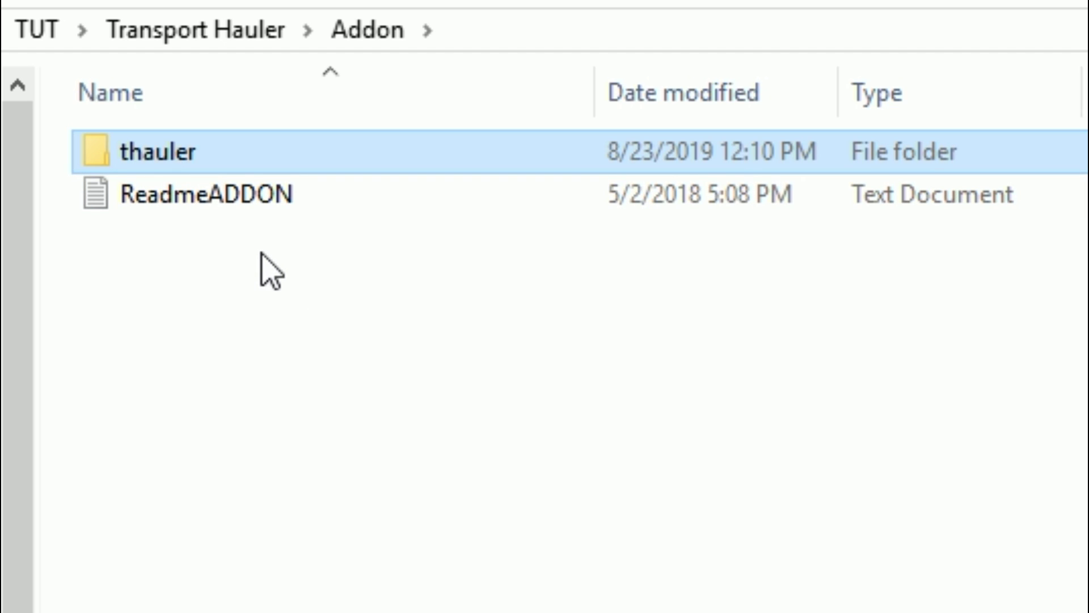
{"action": "double_click", "coordinate": [260, 164]}
{"action": "key", "text": "alt+Left"}
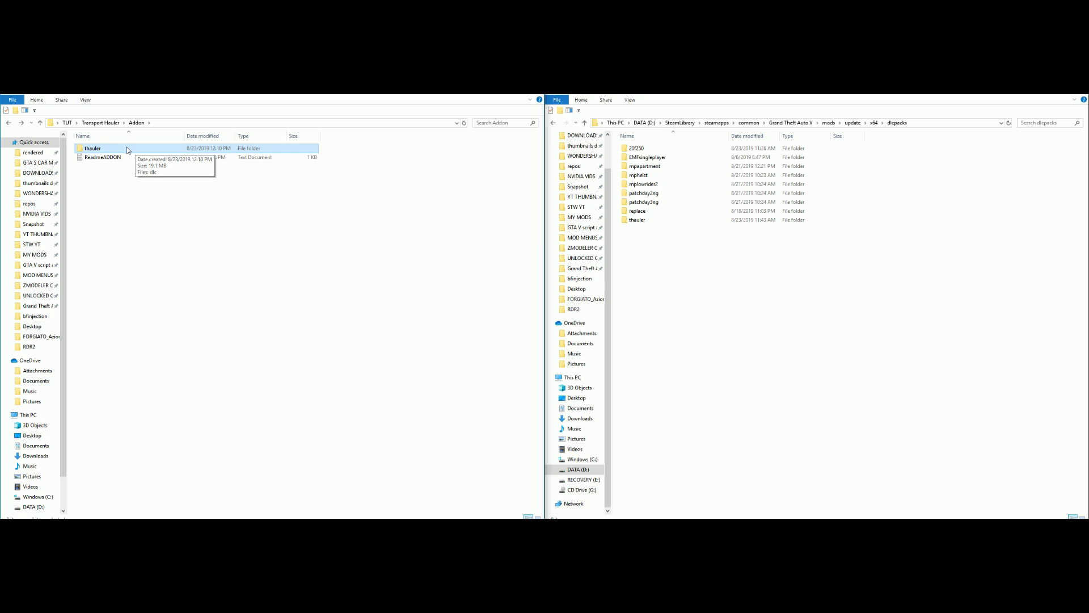
Try to copy the thauler folder from Addon into the game's dlcpacks folder.
{"action": "left_click_drag", "start_coordinate": [127, 150], "coordinate": [771, 316]}
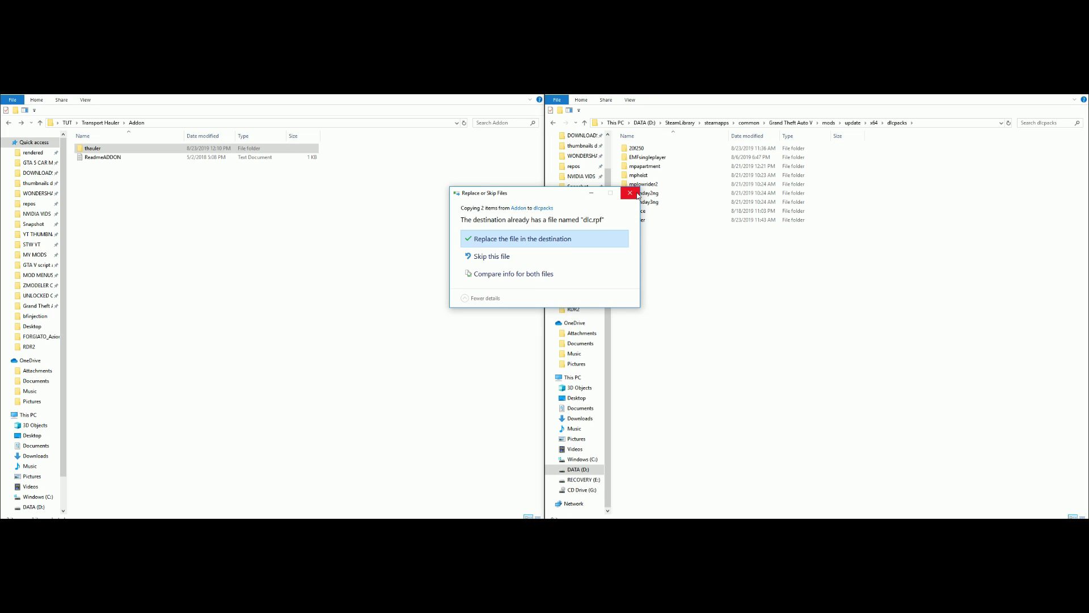
{"action": "left_click", "coordinate": [636, 194]}
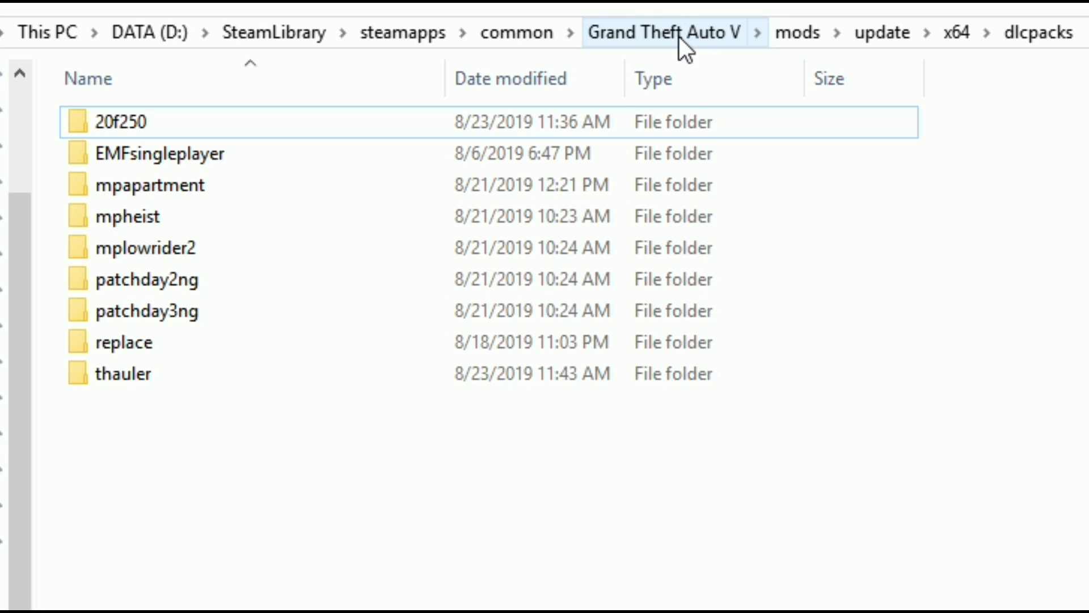
Go up from dlcpacks to the Grand Theft Auto V folder and open its scripts folder.
{"action": "left_click", "coordinate": [679, 36]}
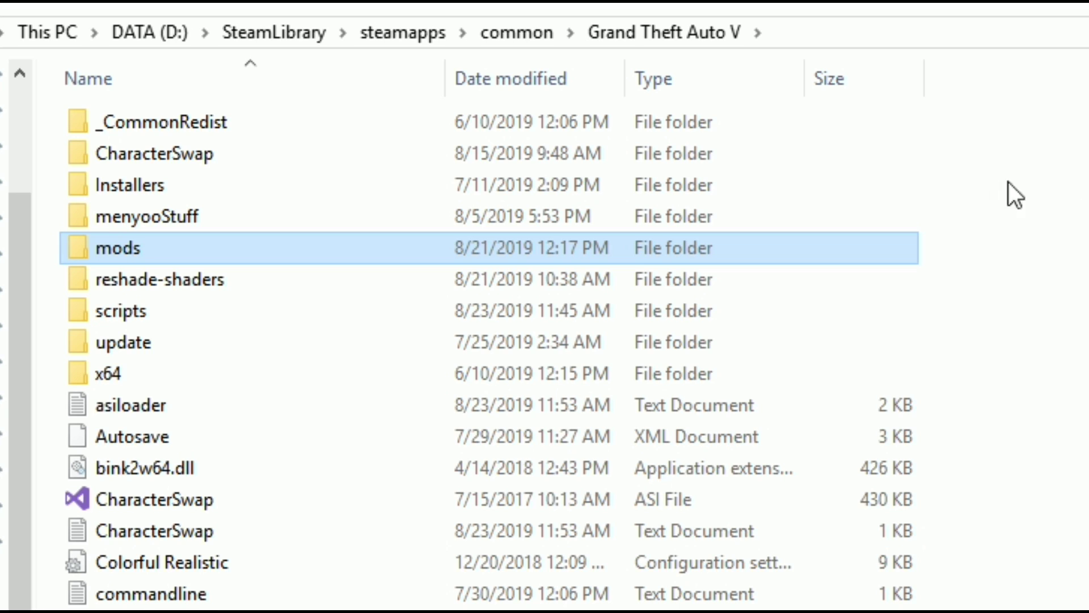
{"action": "left_click", "coordinate": [217, 311]}
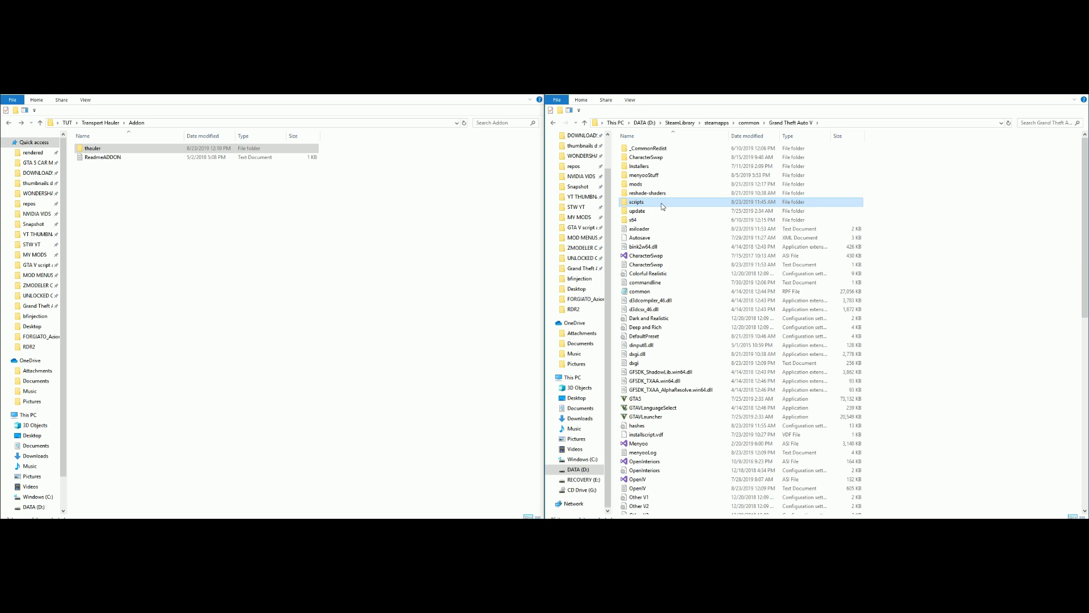
{"action": "double_click", "coordinate": [209, 314]}
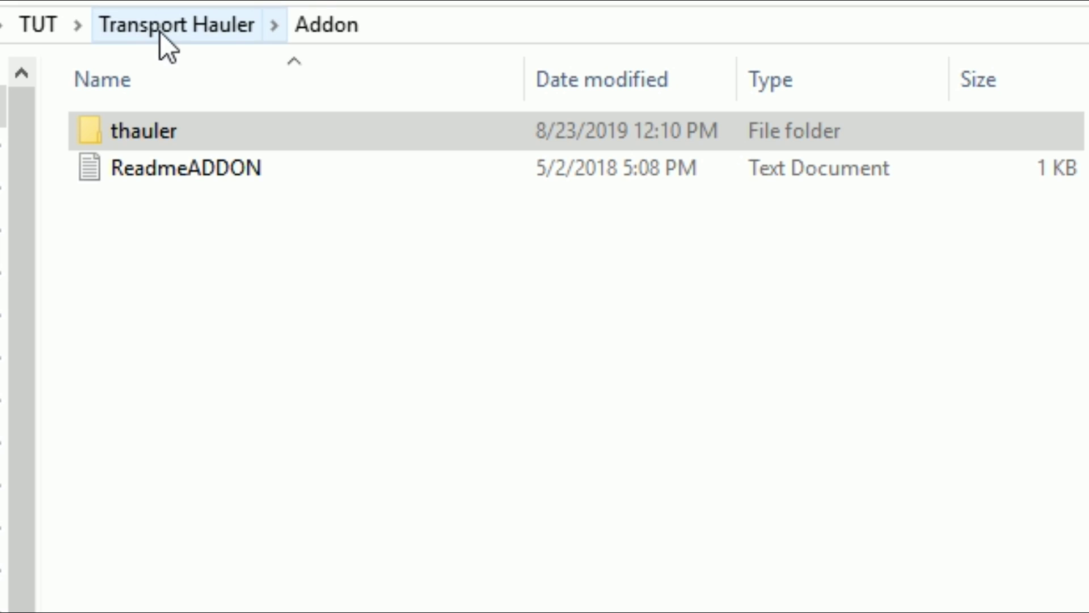
Go back to the extracted Transport Hauler folder and open its Scripts subfolder.
{"action": "left_click", "coordinate": [160, 33]}
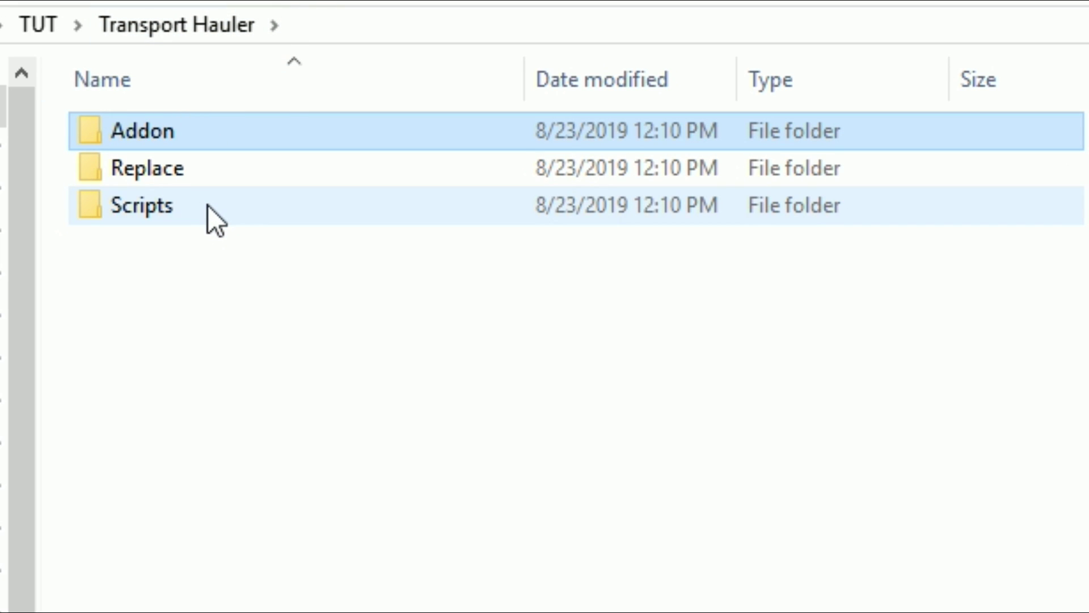
{"action": "left_click", "coordinate": [209, 205]}
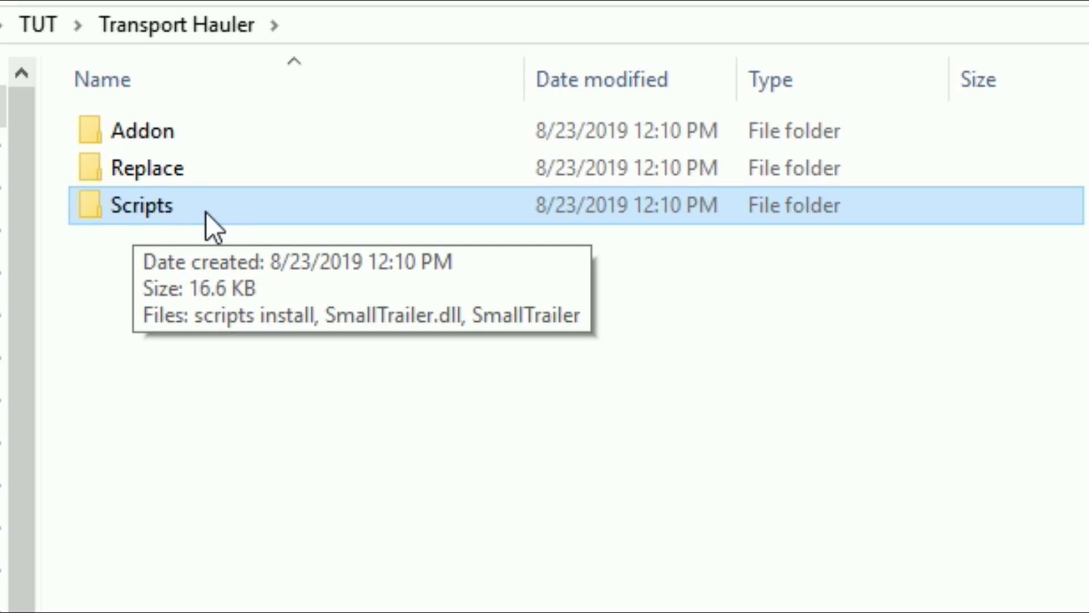
{"action": "double_click", "coordinate": [240, 210]}
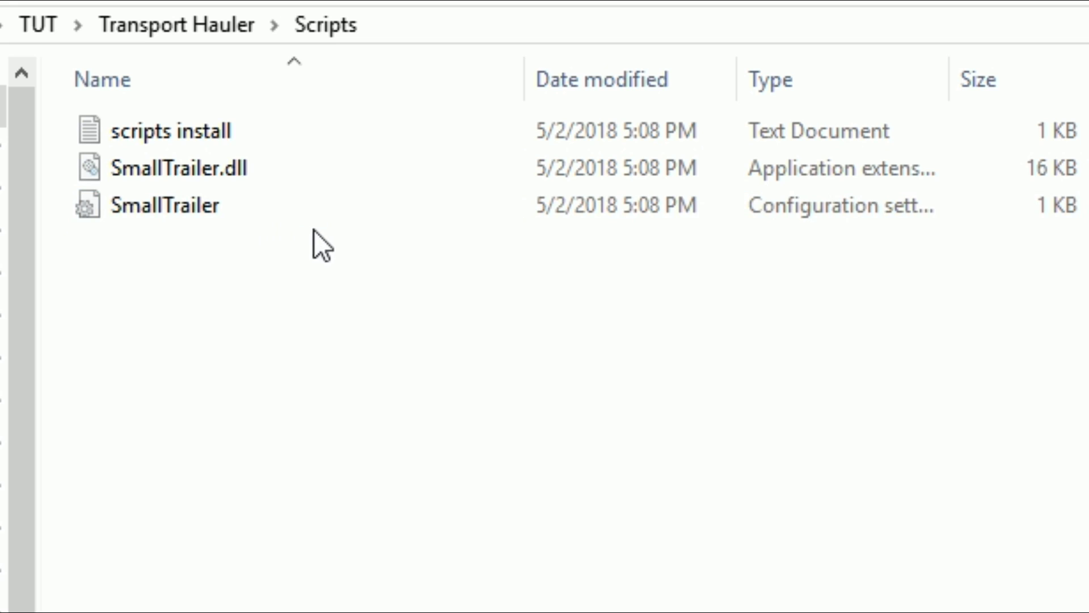
Try to copy SmallTrailer.dll and the SmallTrailer configuration file into the game's scripts folder.
{"action": "left_click_drag", "start_coordinate": [356, 247], "coordinate": [234, 156]}
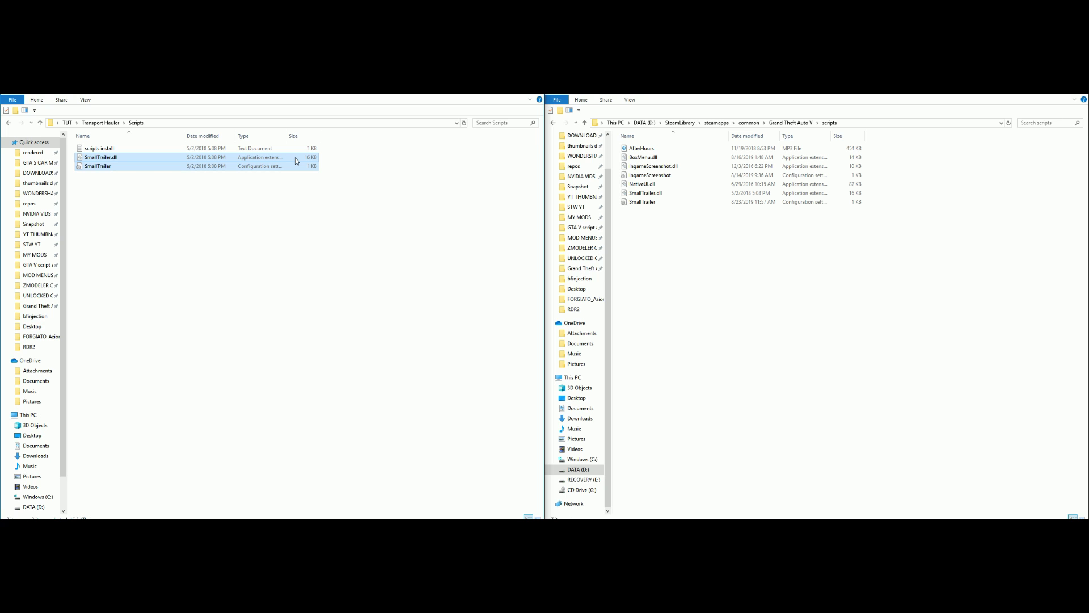
{"action": "left_click_drag", "start_coordinate": [987, 170], "coordinate": [798, 305]}
{"action": "left_click", "coordinate": [630, 192]}
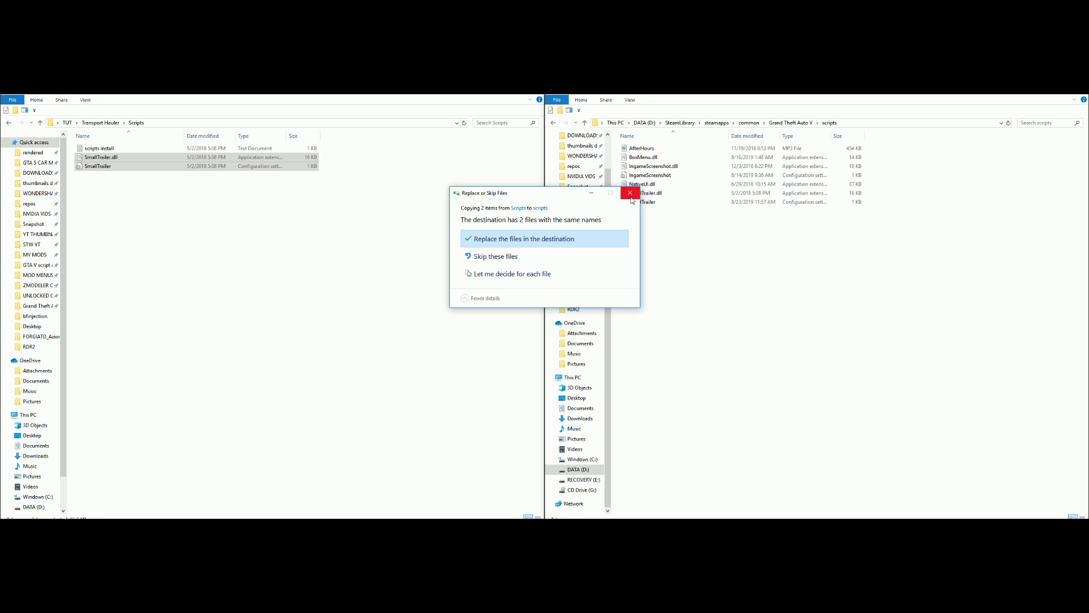
{"action": "key", "text": "Return"}
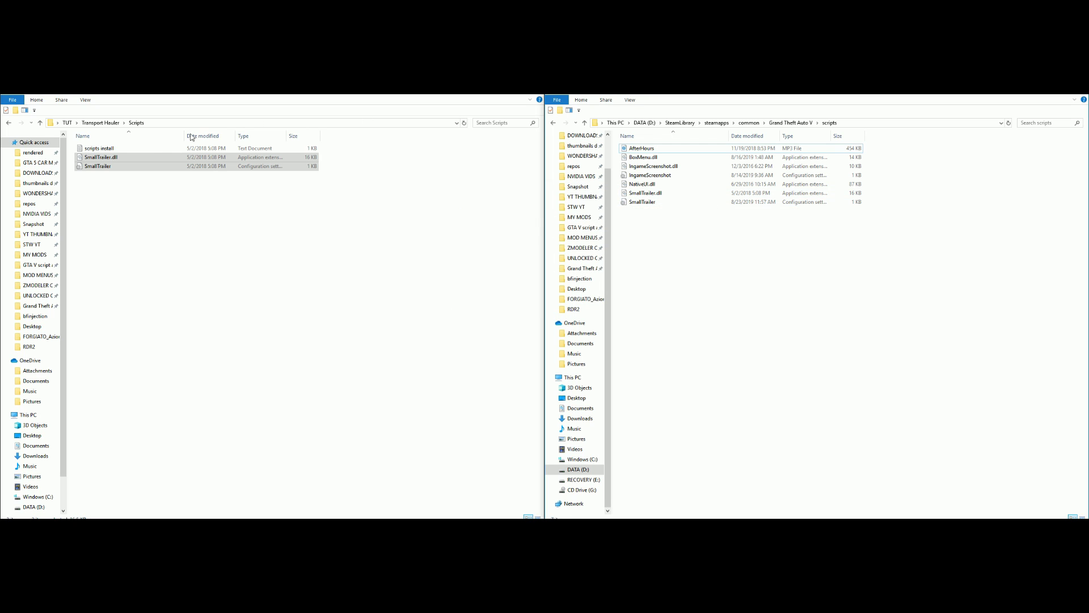
Return to the TUT folder in one window and the main Grand Theft Auto V folder in the other.
{"action": "left_click", "coordinate": [11, 126]}
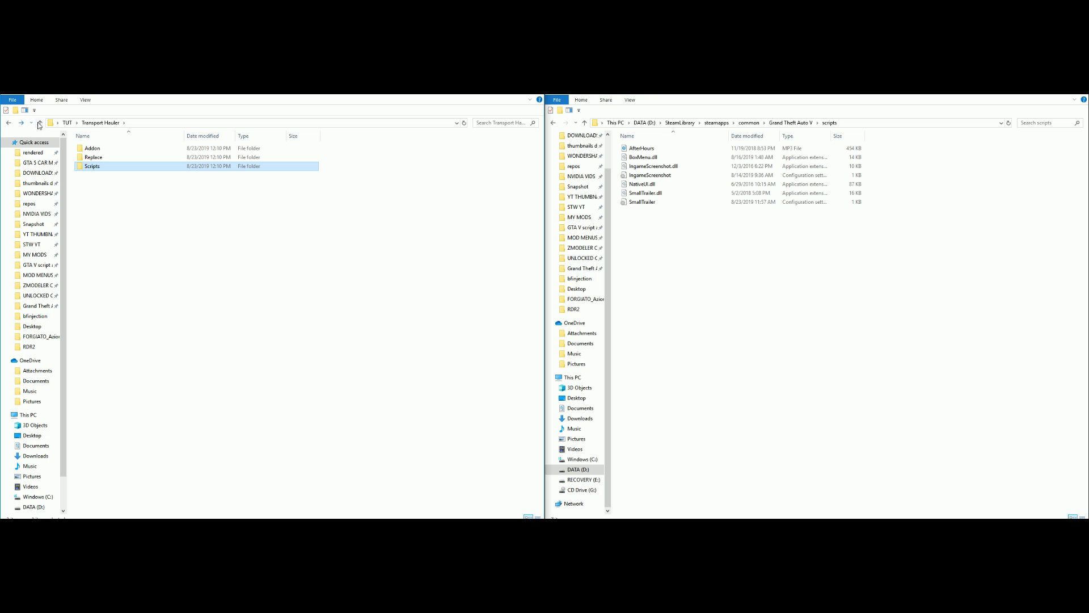
{"action": "left_click", "coordinate": [80, 123]}
{"action": "left_click", "coordinate": [67, 122]}
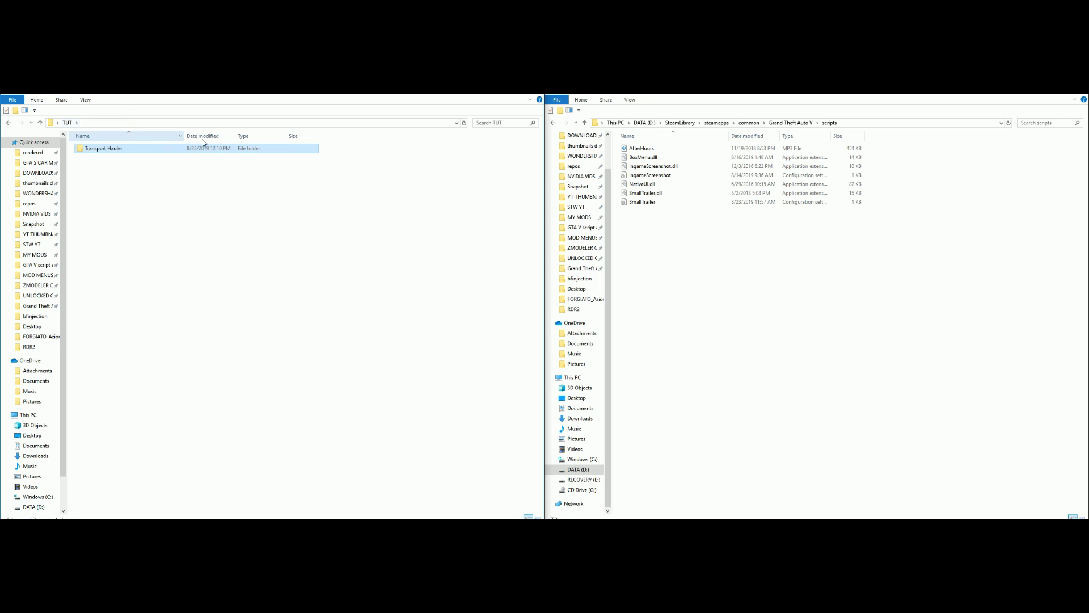
{"action": "left_click", "coordinate": [793, 123]}
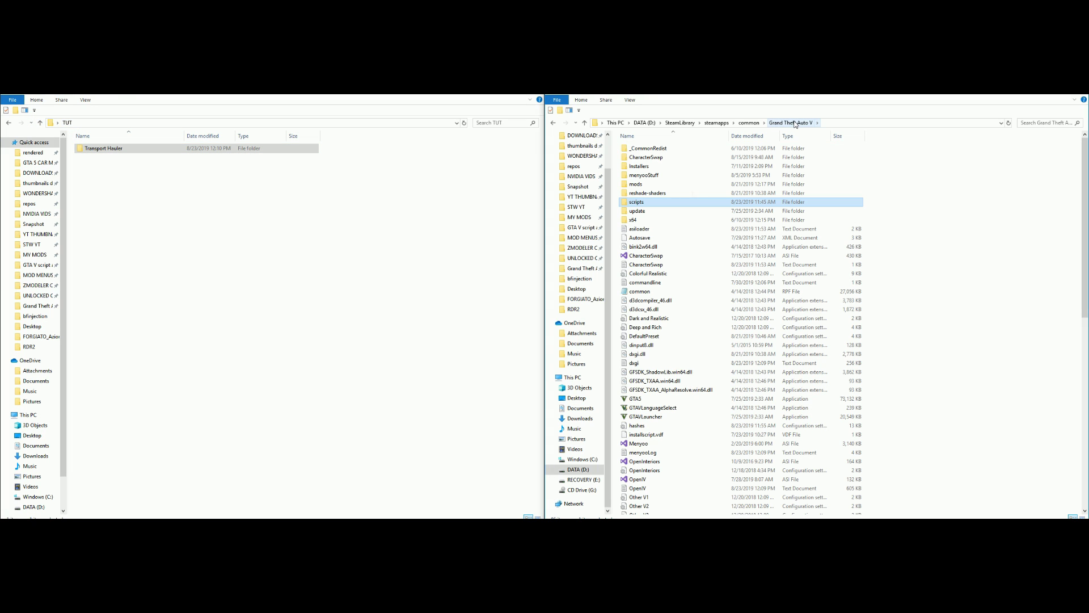
{"action": "left_click", "coordinate": [464, 240]}
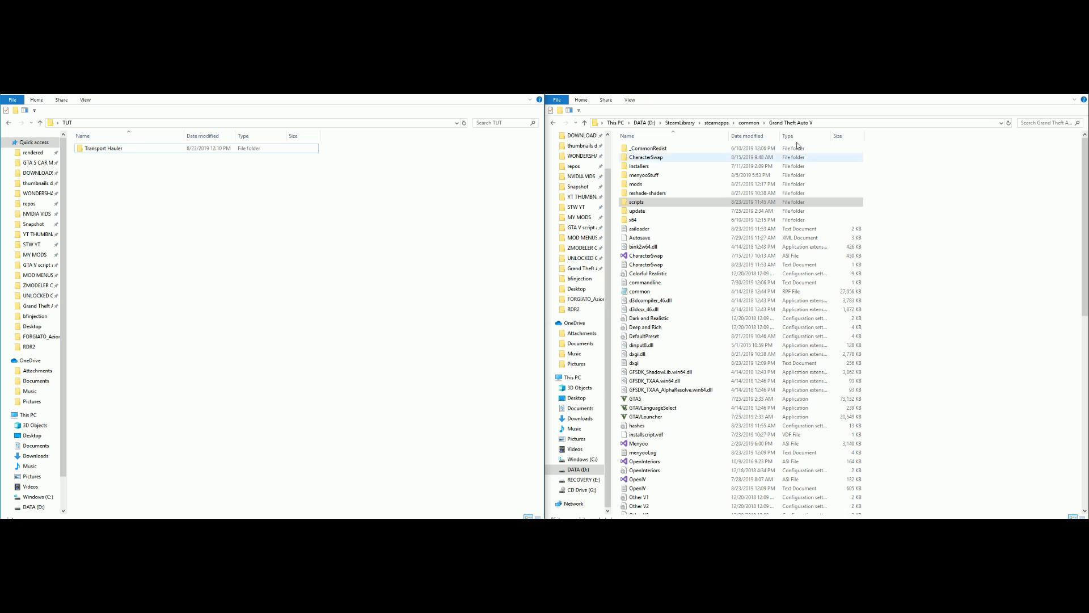
Switch to OpenIV, open update.rpf from the update folder, and go to its copy in the mods folder.
{"action": "key", "text": "alt+Tab"}
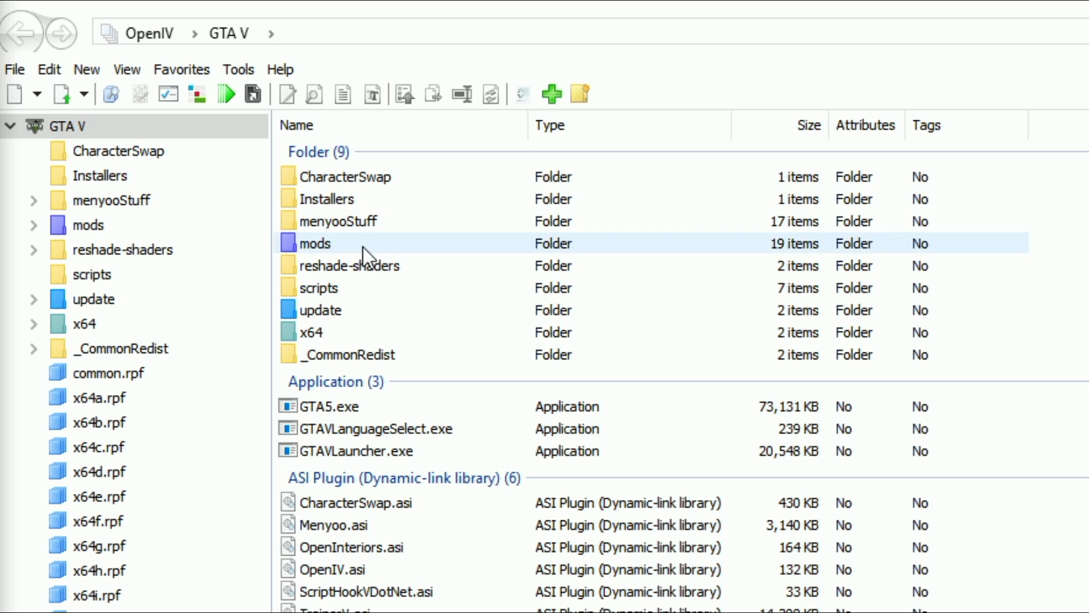
{"action": "left_click", "coordinate": [671, 176]}
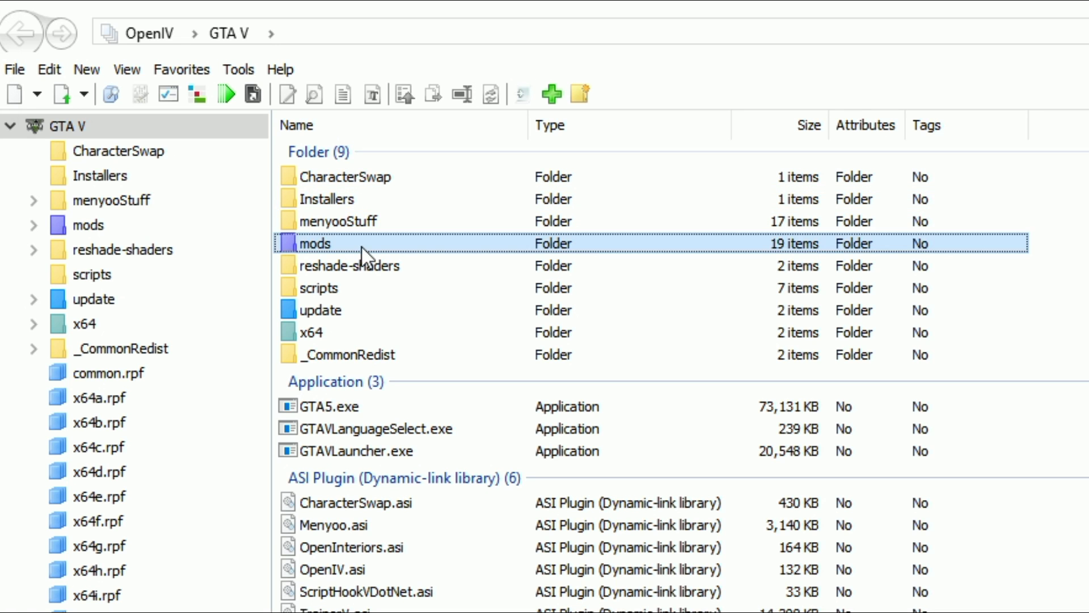
{"action": "left_click", "coordinate": [105, 300]}
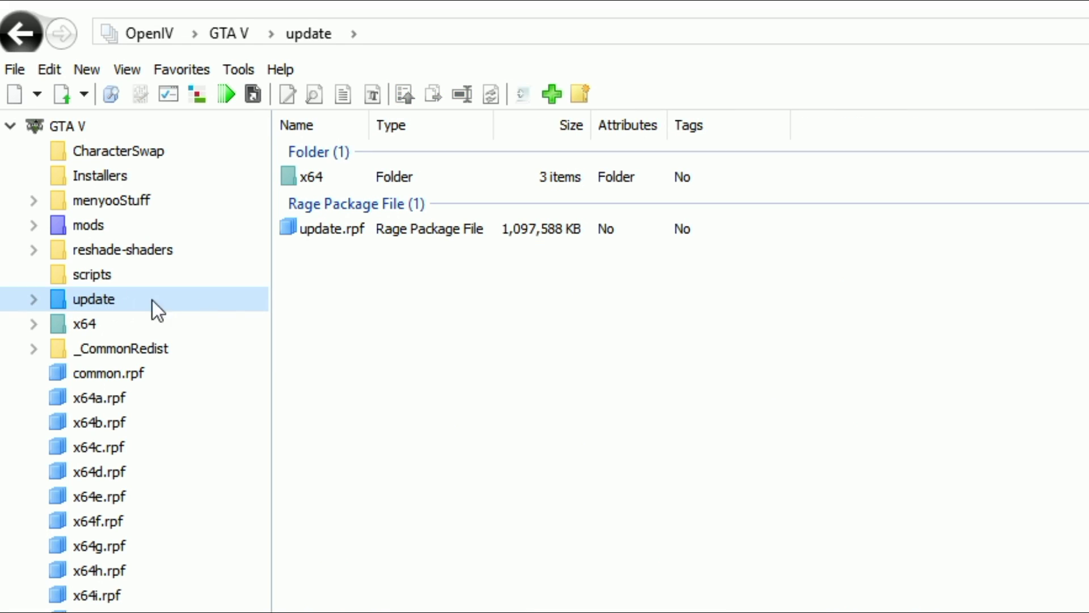
{"action": "double_click", "coordinate": [356, 227]}
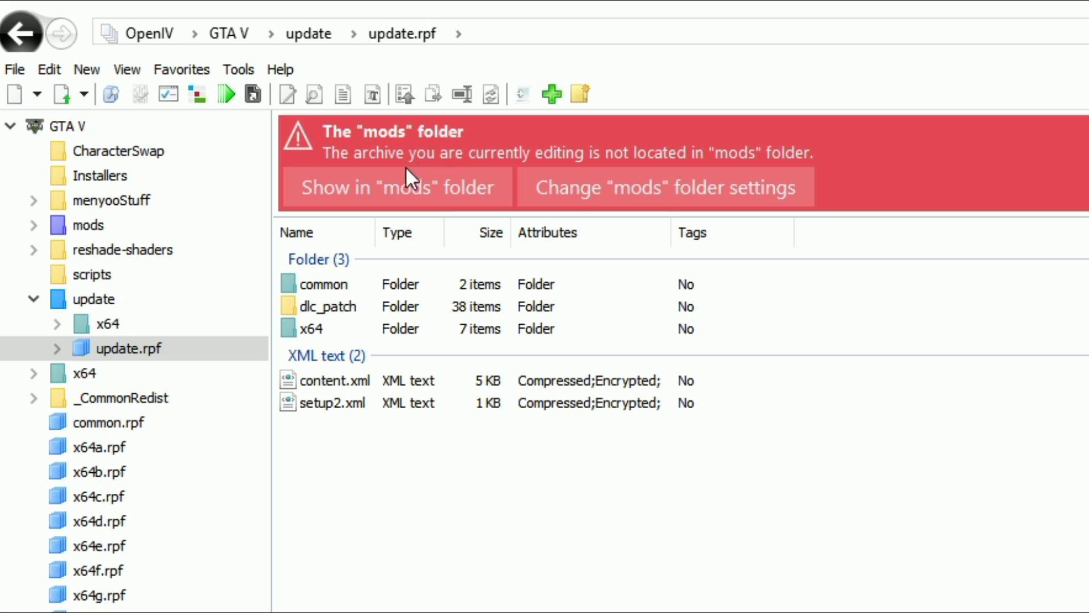
{"action": "left_click", "coordinate": [367, 188]}
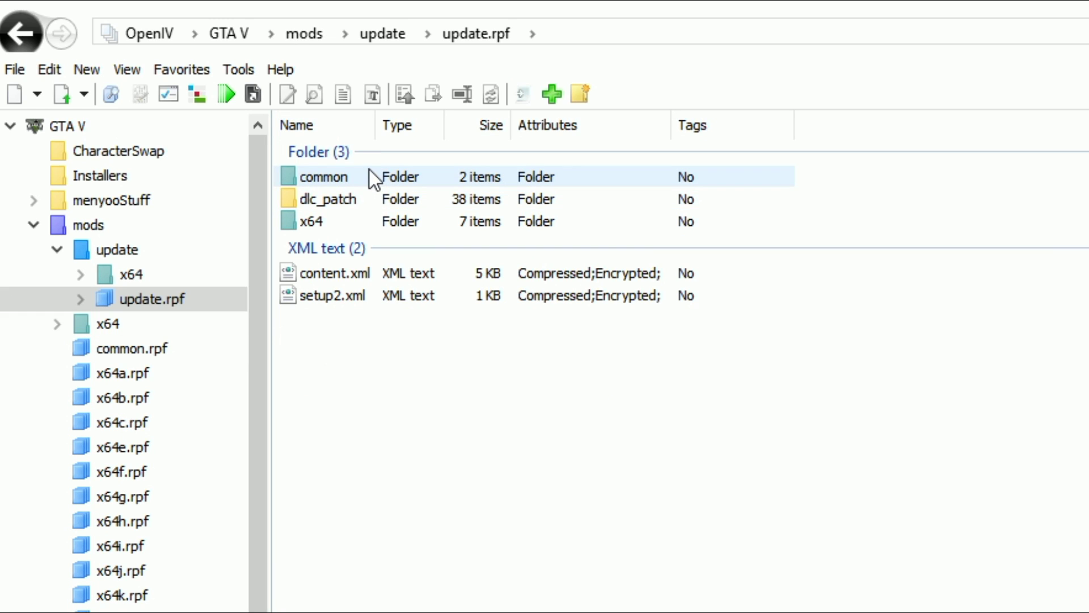
Open the common folder inside the mods copy of update.rpf, and its data subfolder.
{"action": "left_click", "coordinate": [369, 173]}
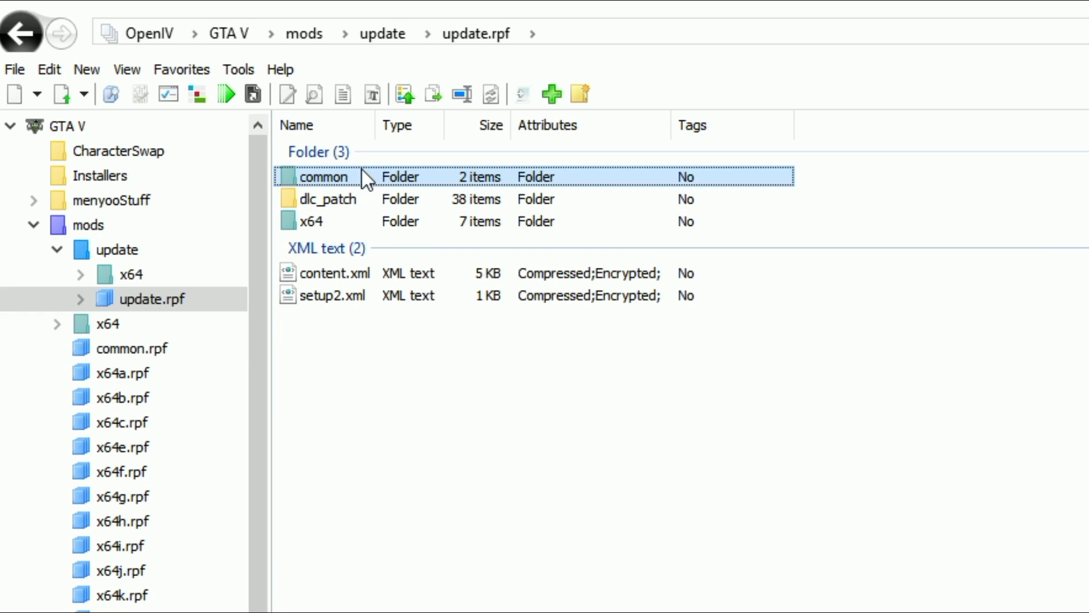
{"action": "double_click", "coordinate": [375, 177]}
{"action": "left_click", "coordinate": [416, 173]}
{"action": "double_click", "coordinate": [359, 170]}
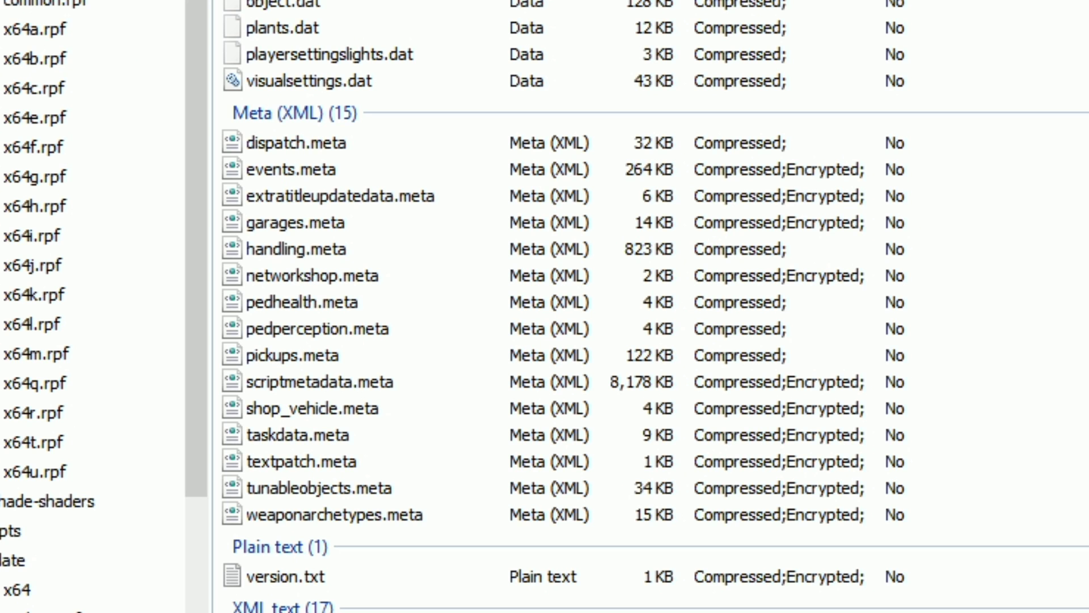
Open dlclist.xml from the data folder for editing.
{"action": "scroll", "coordinate": [426, 5], "scroll_direction": "down", "scroll_amount": 3}
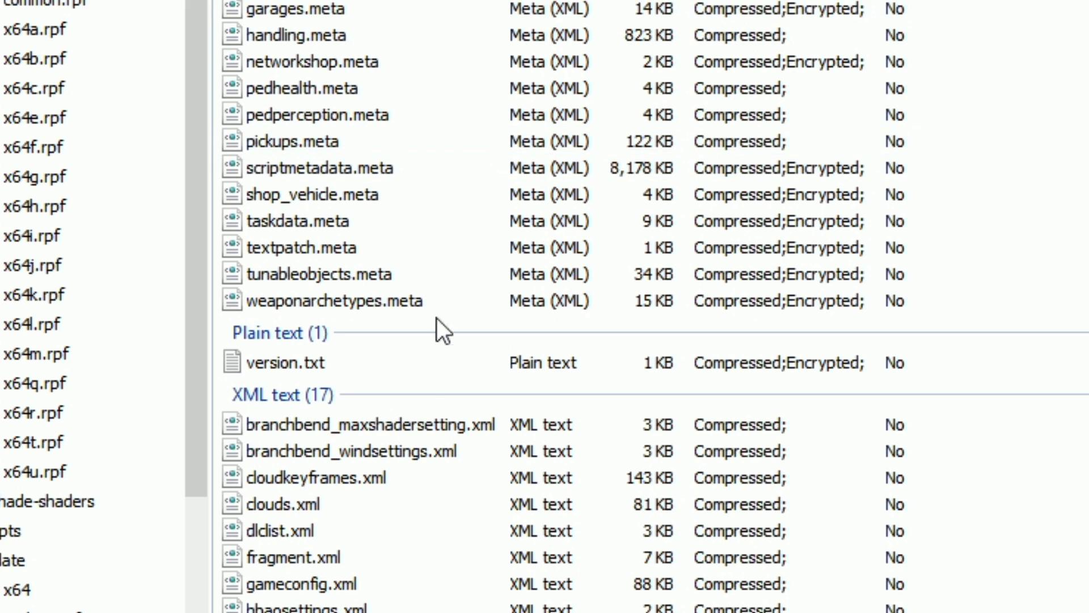
{"action": "left_click", "coordinate": [354, 536]}
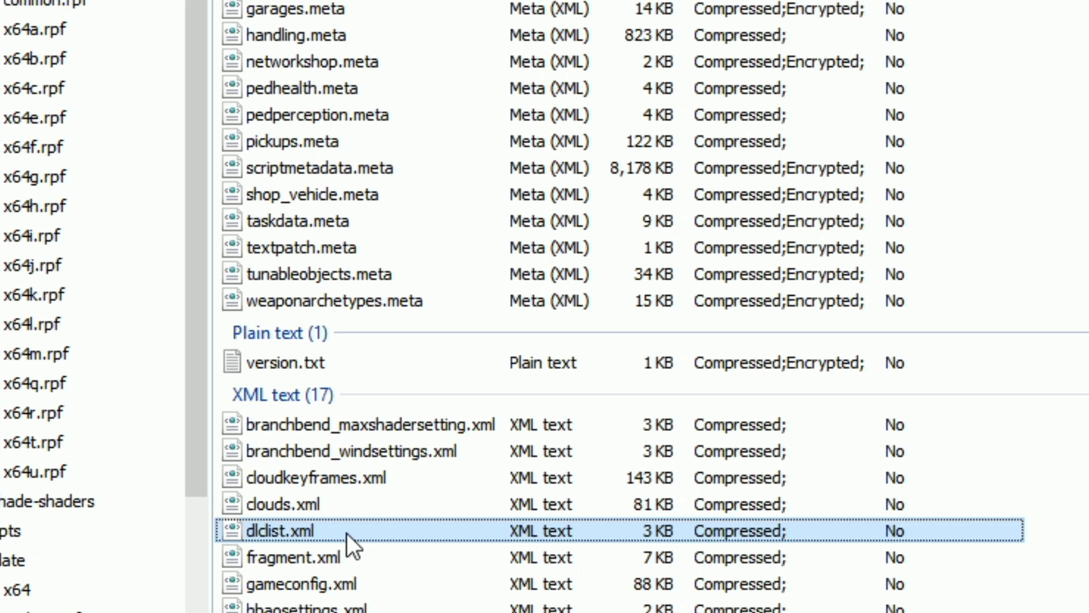
{"action": "right_click", "coordinate": [346, 532]}
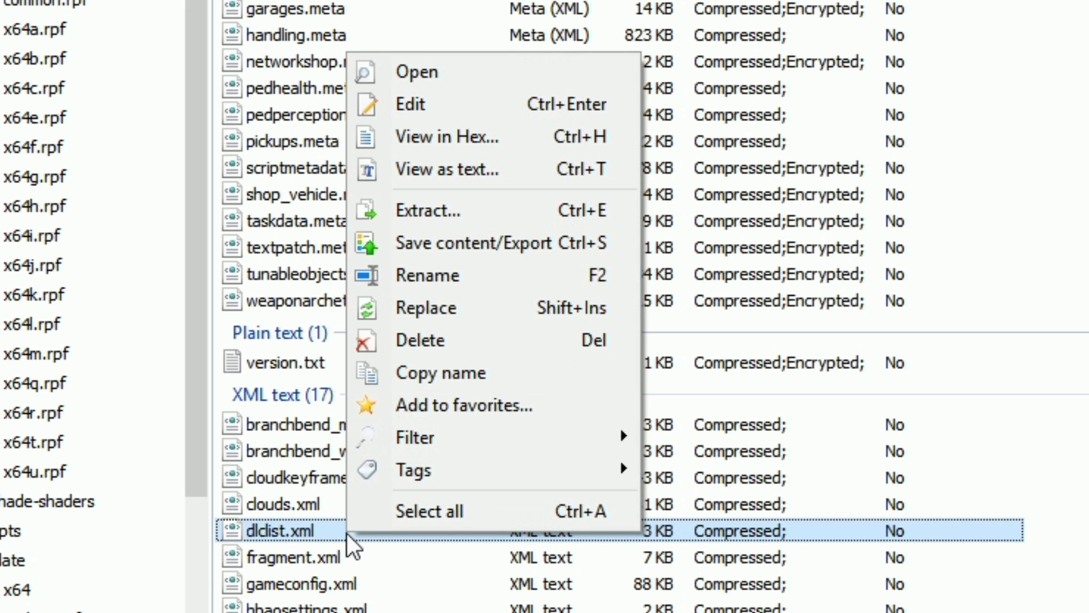
{"action": "left_click", "coordinate": [465, 106]}
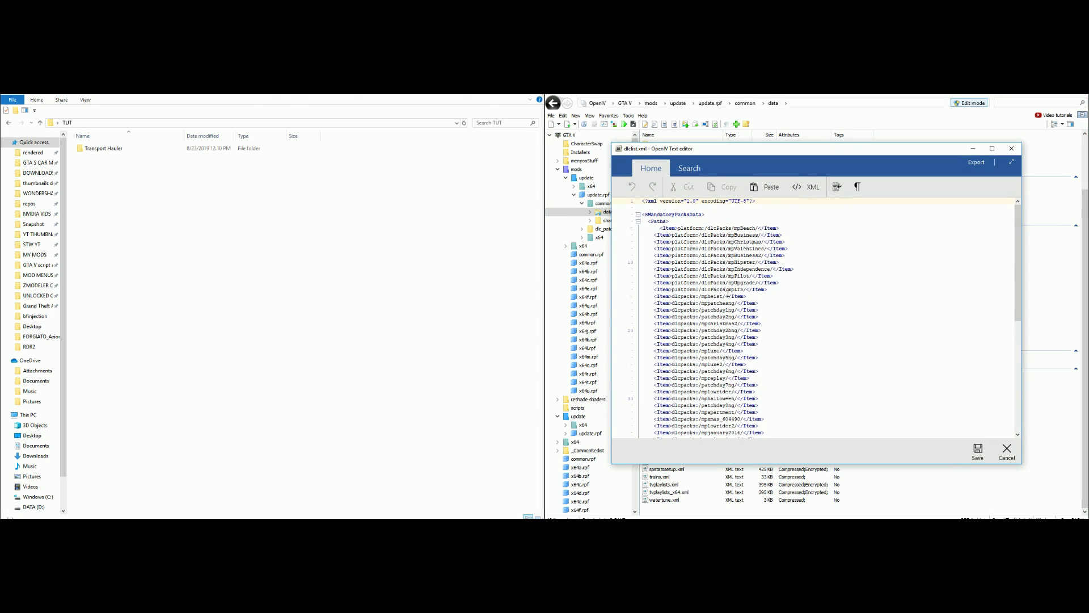
Highlight the thauler entry at the end of dlclist.xml and compare it with the folder name in Transport Hauler's Addon folder.
{"action": "scroll", "coordinate": [798, 374], "scroll_direction": "down", "scroll_amount": 10}
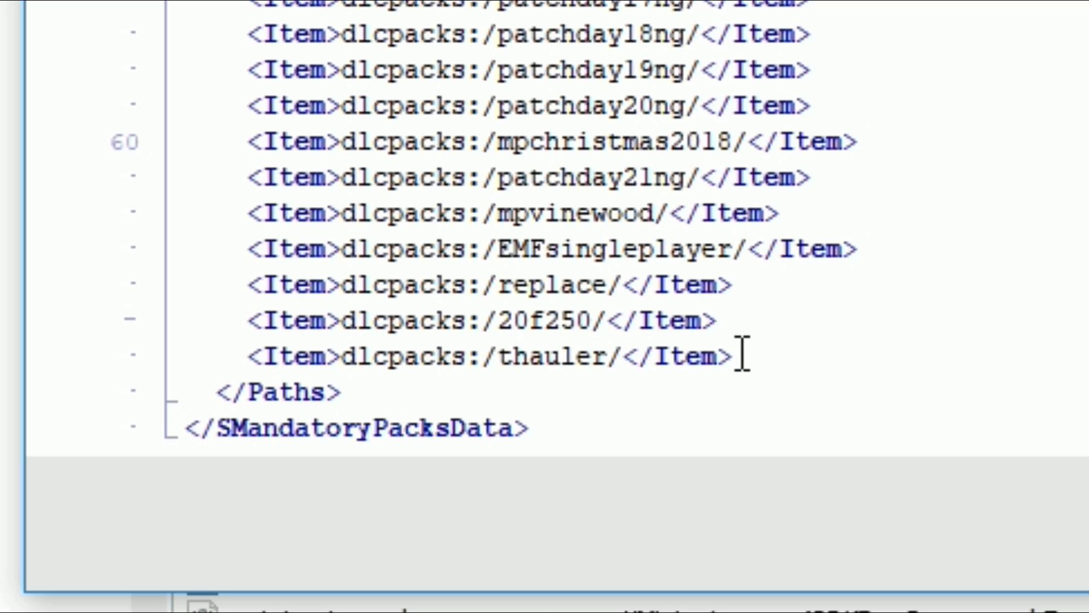
{"action": "left_click_drag", "start_coordinate": [747, 356], "coordinate": [247, 357]}
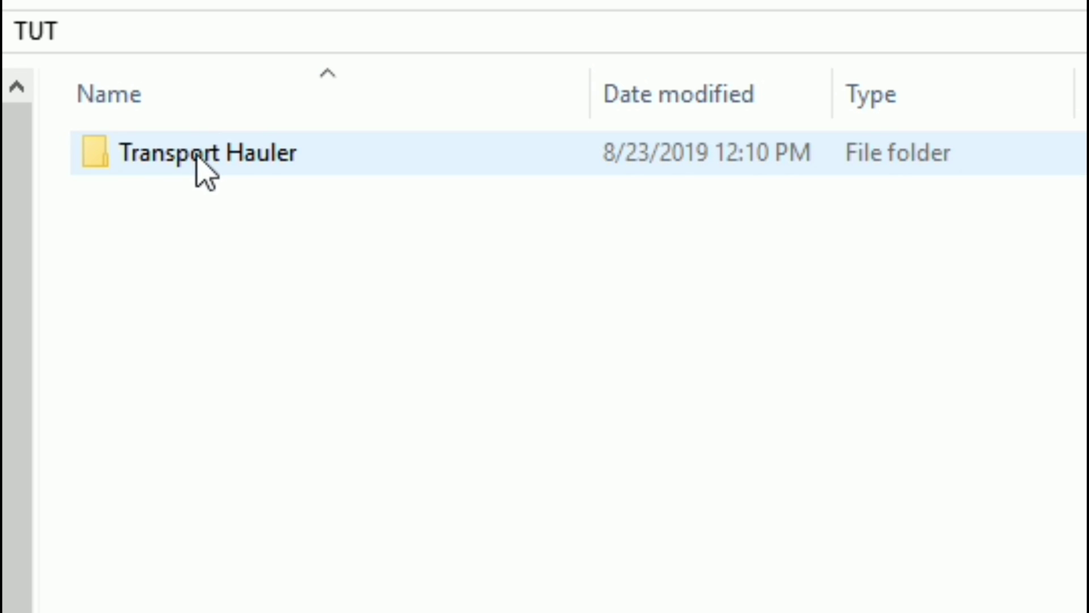
{"action": "left_click", "coordinate": [242, 161]}
{"action": "double_click", "coordinate": [255, 168]}
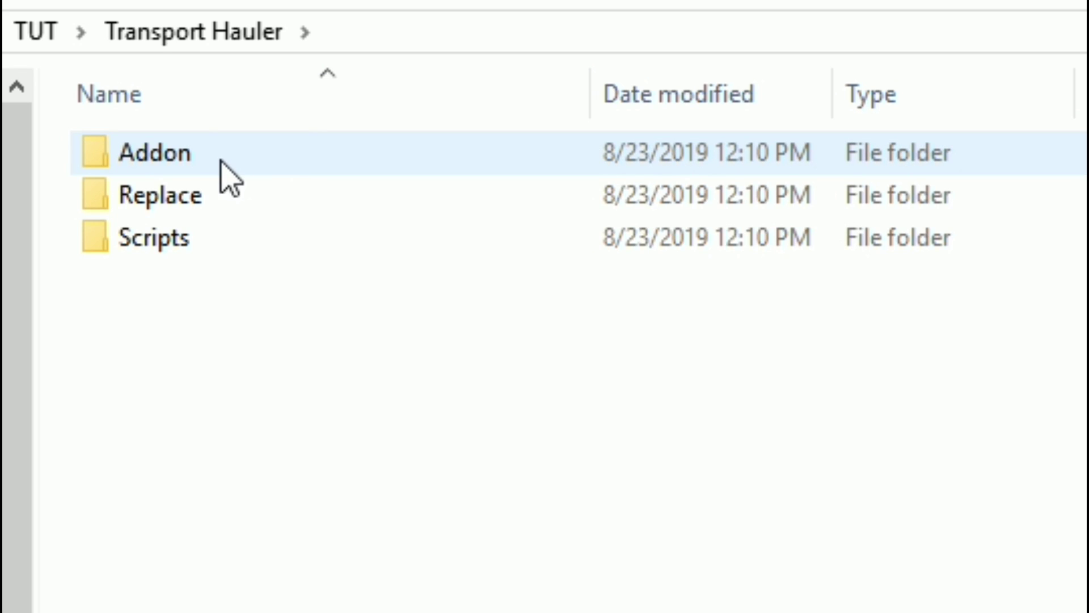
{"action": "double_click", "coordinate": [221, 161]}
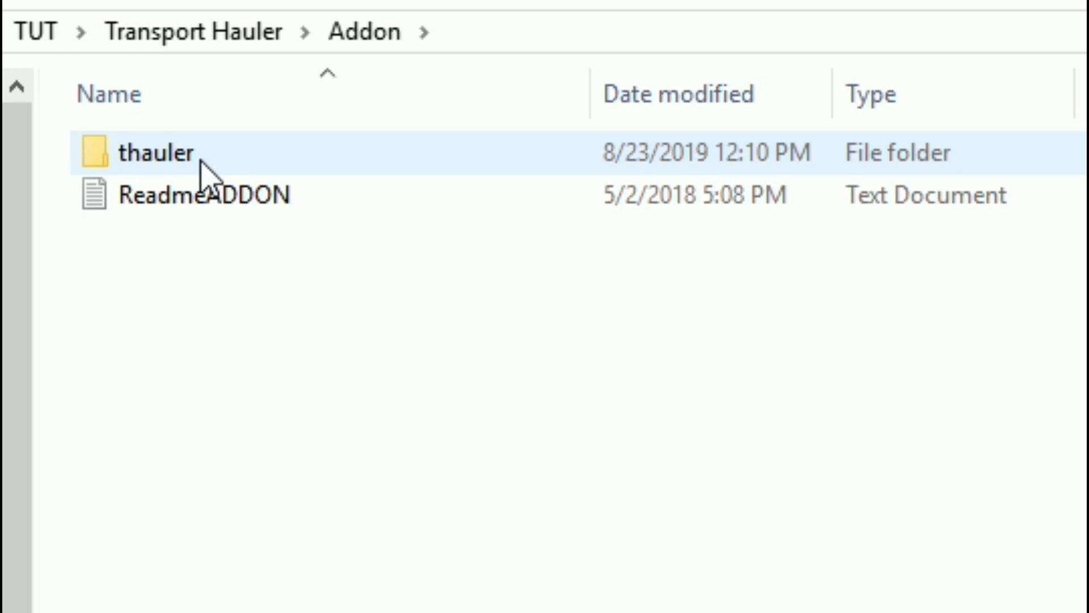
{"action": "left_click", "coordinate": [190, 169]}
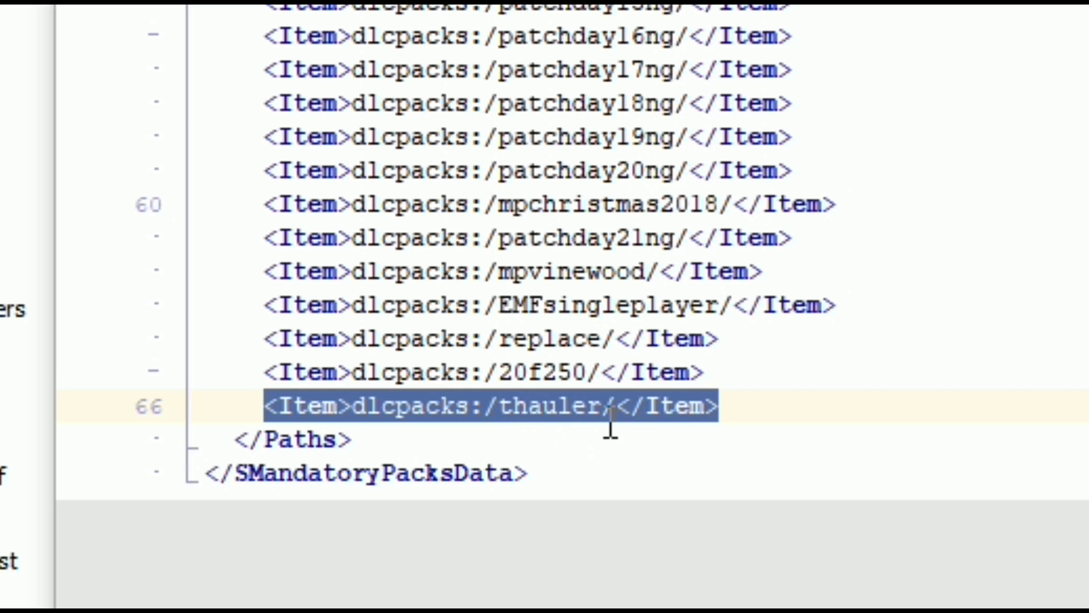
Copy the line <Item>dlcpacks:/thauler/</Item> in dlclist.xml and paste it on a new line directly below.
{"action": "left_click", "coordinate": [730, 408]}
{"action": "left_click_drag", "start_coordinate": [731, 407], "coordinate": [261, 389]}
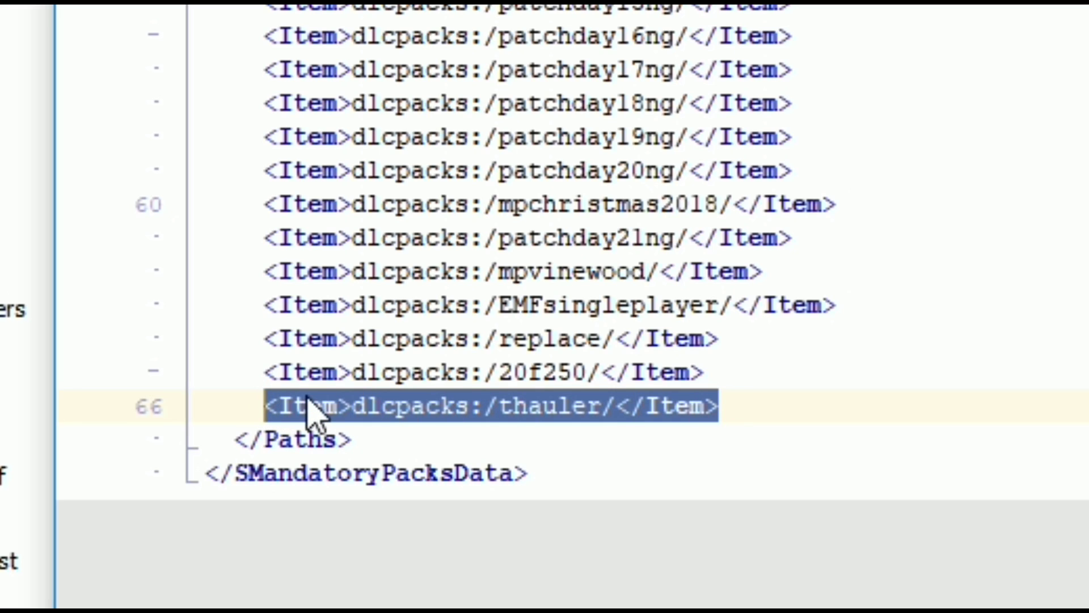
{"action": "right_click", "coordinate": [561, 410]}
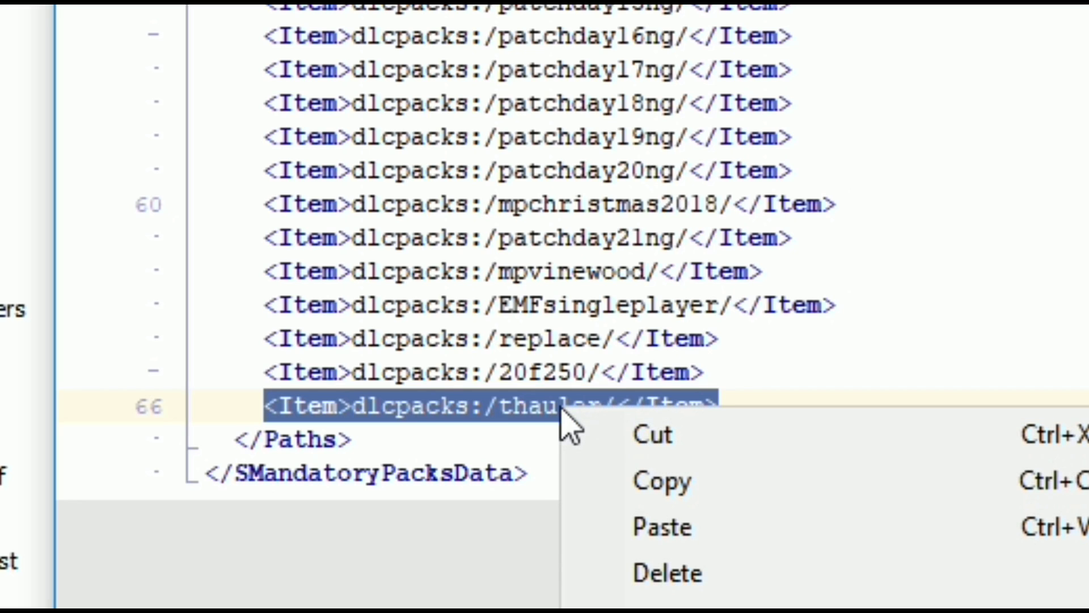
{"action": "left_click", "coordinate": [691, 498]}
{"action": "left_click", "coordinate": [743, 405]}
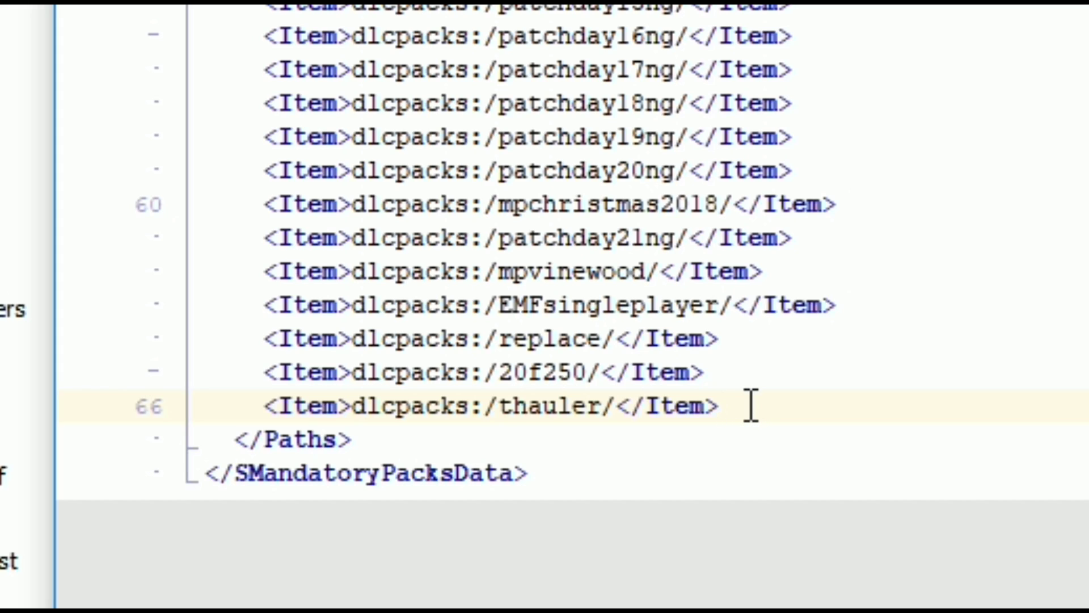
{"action": "key", "text": "Return"}
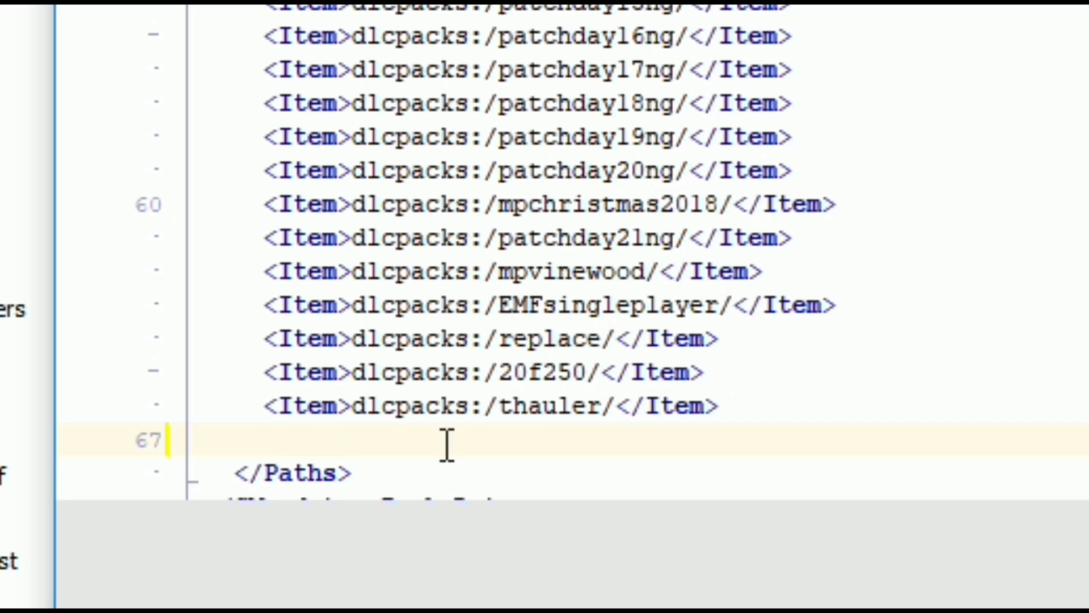
{"action": "right_click", "coordinate": [590, 445]}
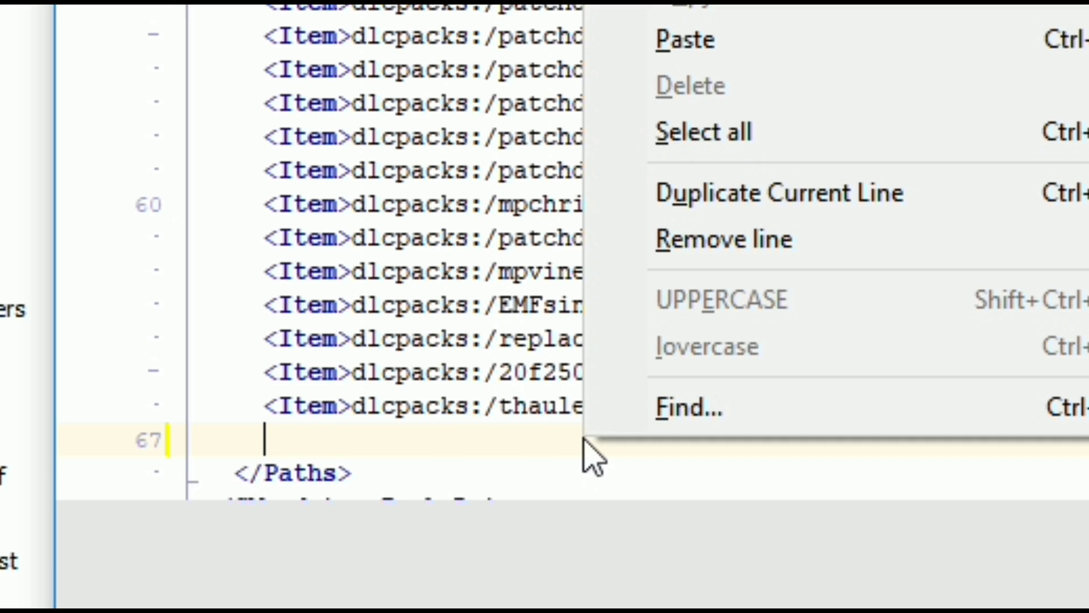
{"action": "left_click", "coordinate": [708, 41]}
{"action": "key", "text": "End"}
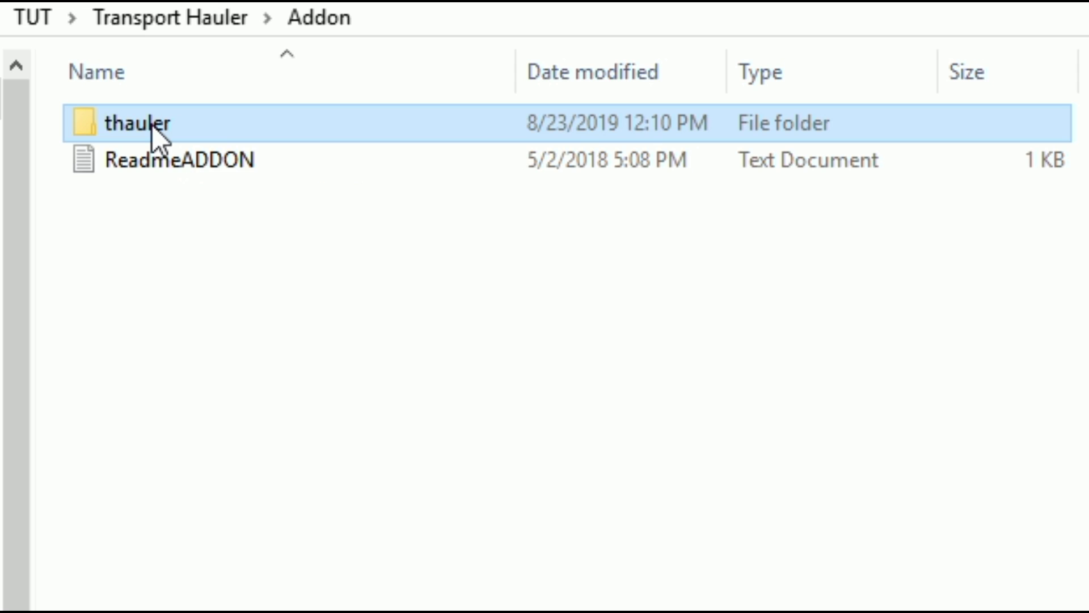
Replace the name in the duplicated dlclist.xml entry with the thauler folder name copied from Addon, and close the editor without saving.
{"action": "left_click", "coordinate": [152, 125]}
{"action": "right_click", "coordinate": [152, 123]}
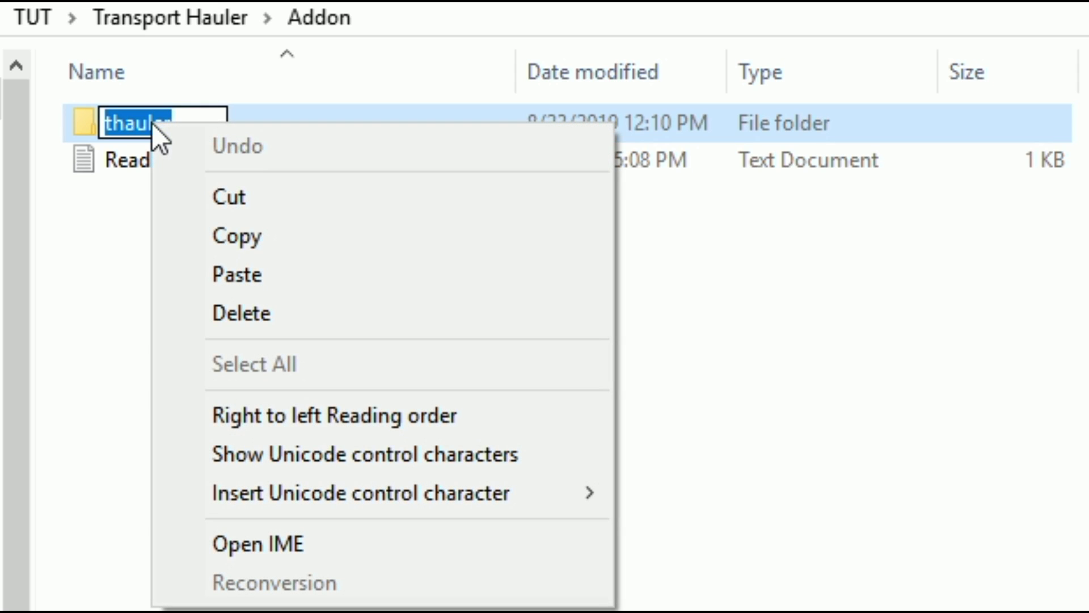
{"action": "left_click", "coordinate": [291, 224]}
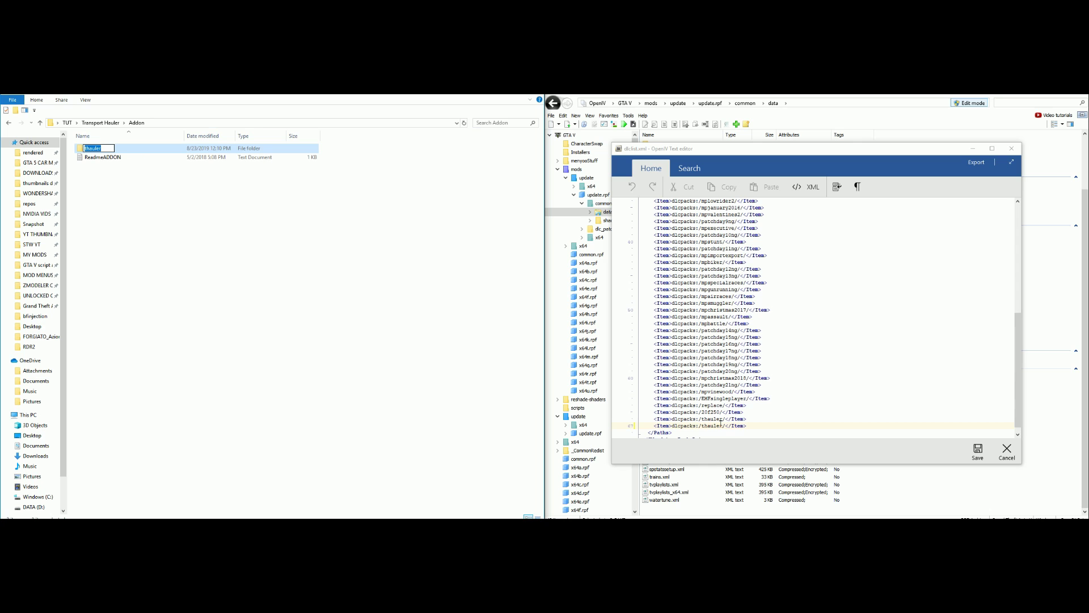
{"action": "left_click", "coordinate": [724, 426]}
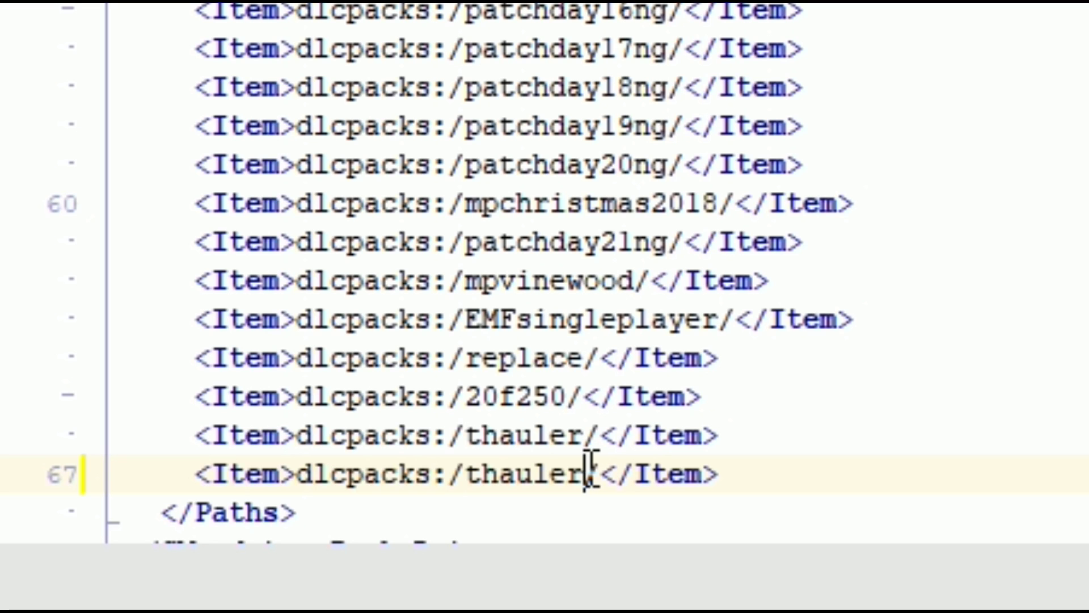
{"action": "double_click", "coordinate": [530, 476]}
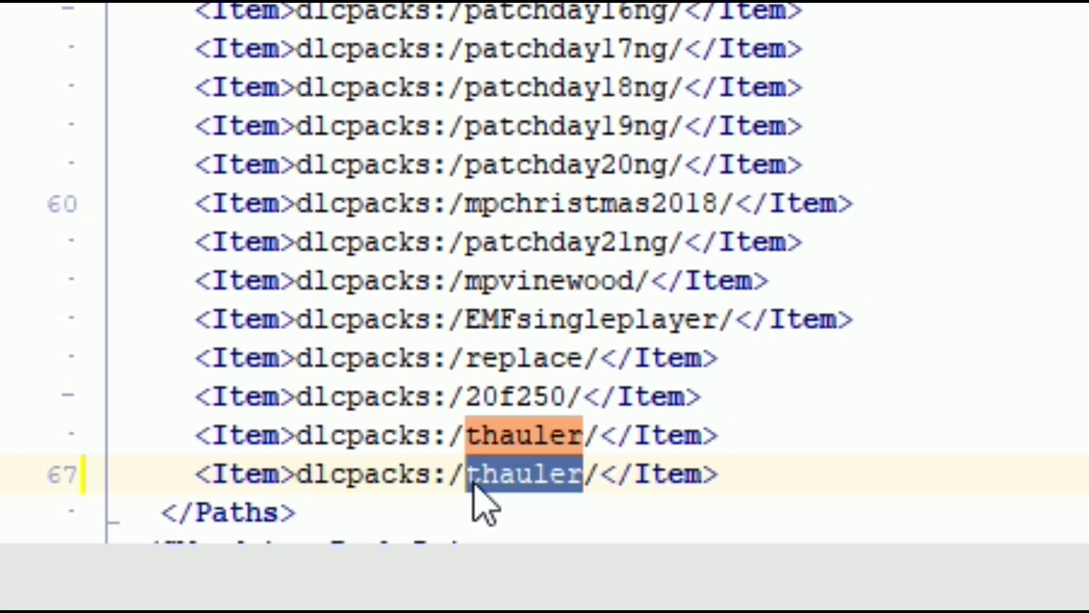
{"action": "right_click", "coordinate": [492, 483]}
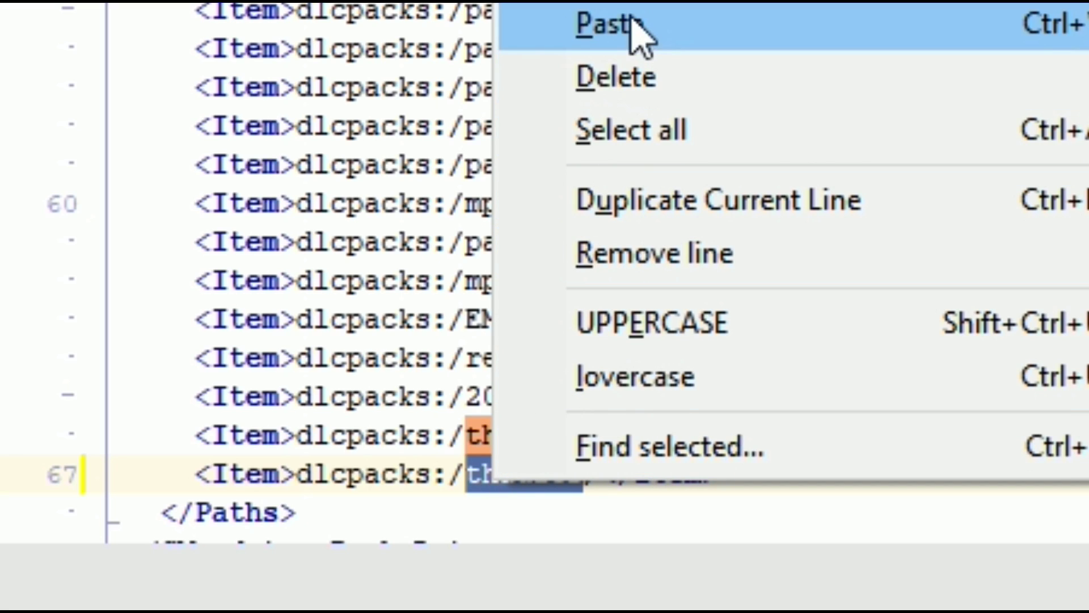
{"action": "left_click", "coordinate": [640, 28]}
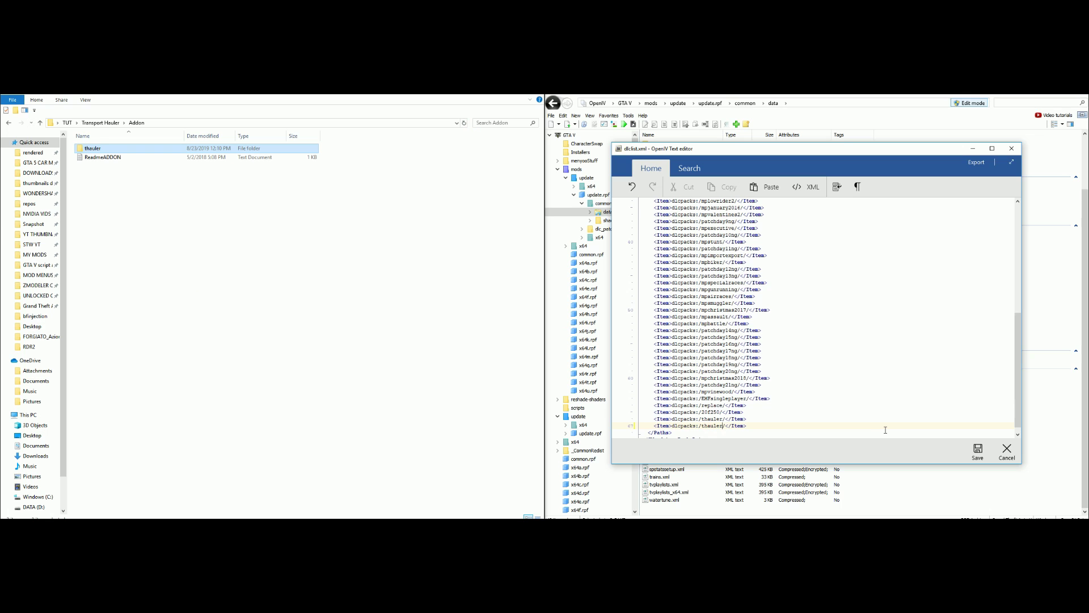
{"action": "left_click", "coordinate": [1007, 453]}
Close all open archives in OpenIV and collapse the mods folder.
{"action": "left_click", "coordinate": [683, 411]}
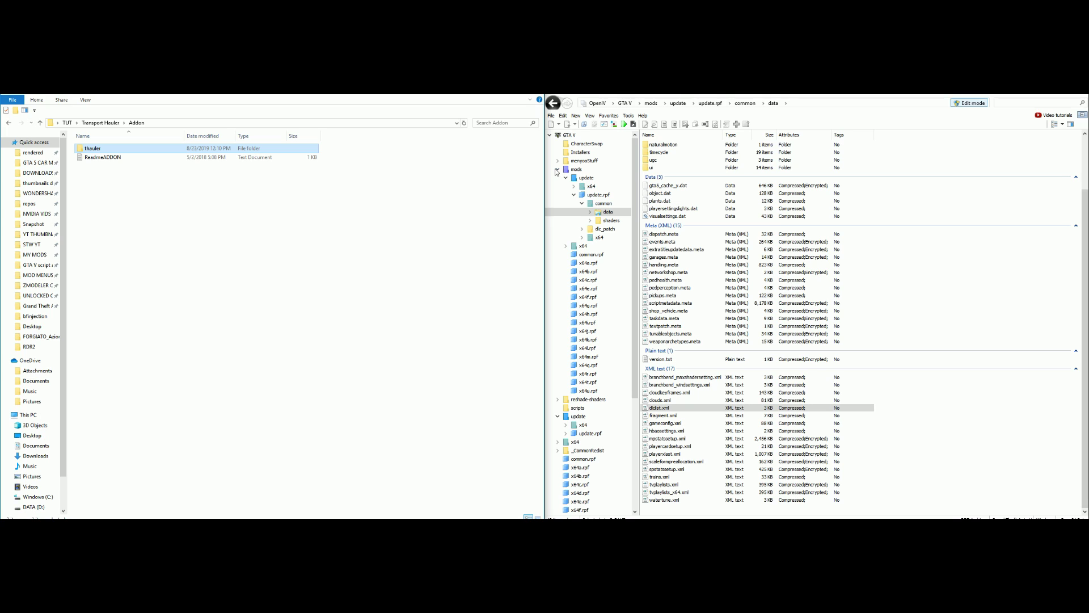
{"action": "left_click", "coordinate": [550, 115]}
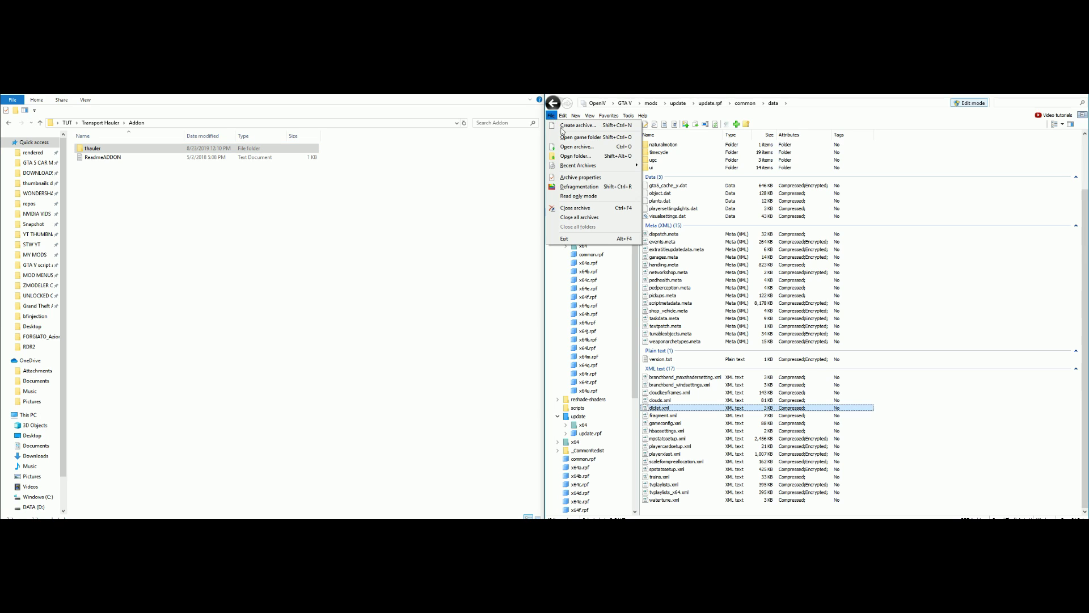
{"action": "left_click", "coordinate": [599, 217]}
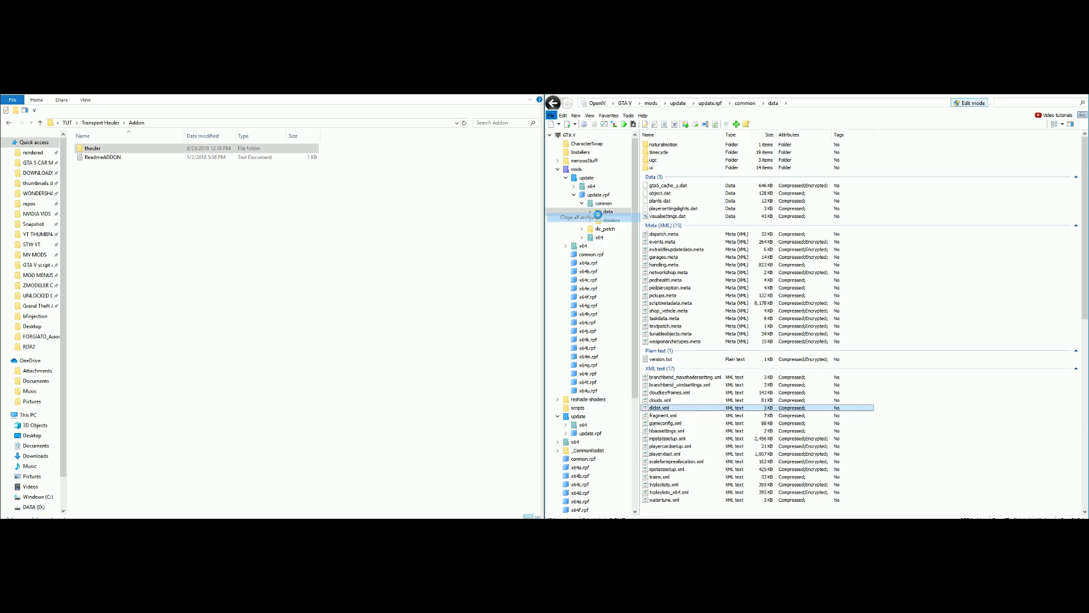
{"action": "left_click", "coordinate": [557, 170]}
{"action": "left_click", "coordinate": [559, 170]}
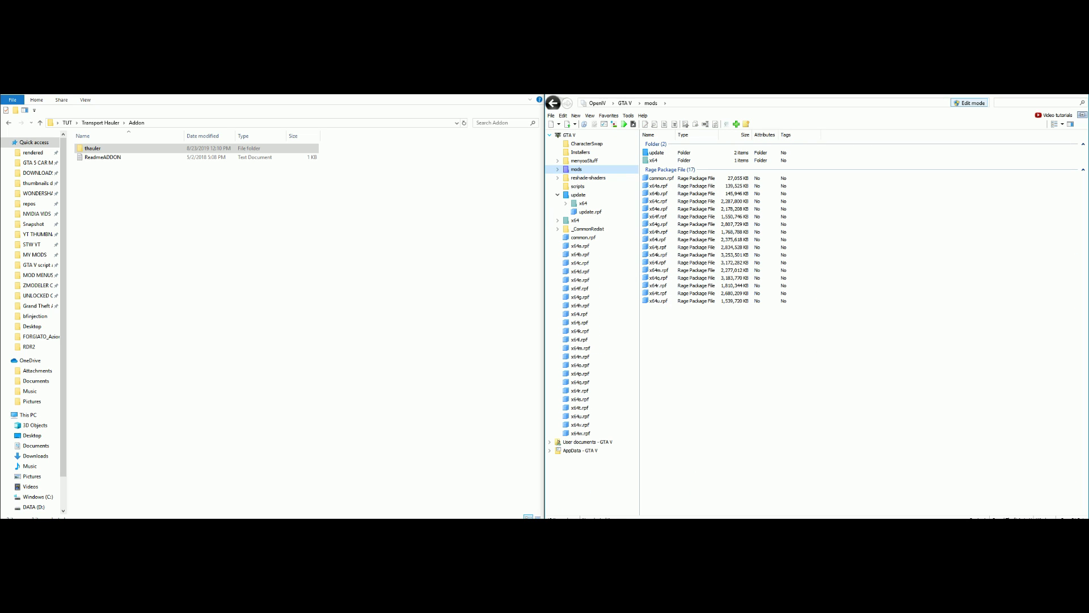
{"action": "key", "text": "super+Down"}
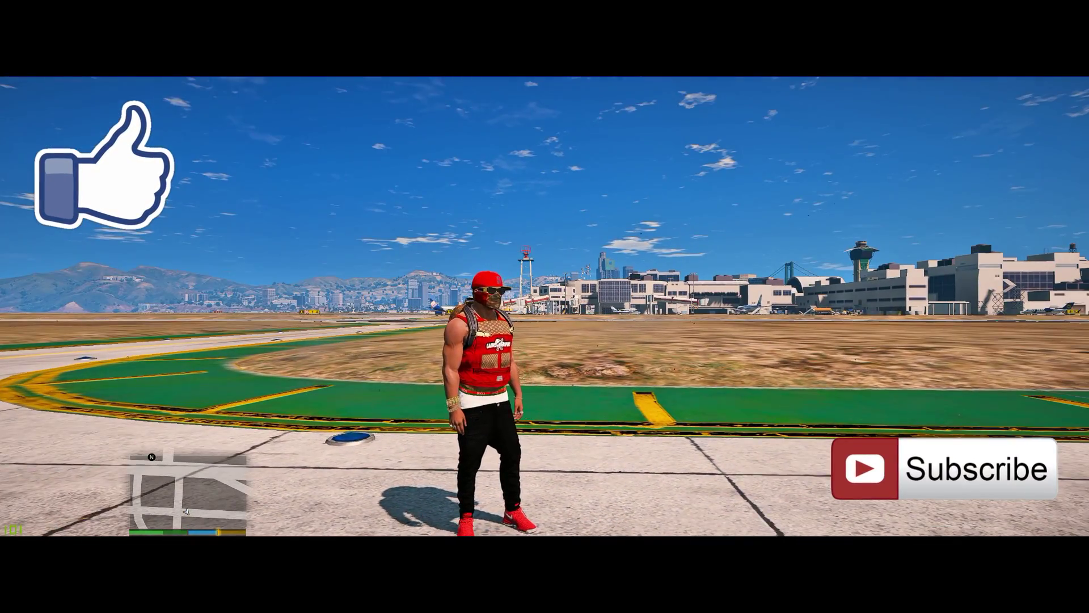
Open the trainer in Grand Theft Auto V and go to its Vehicle Spawning section.
{"action": "key", "text": "F3"}
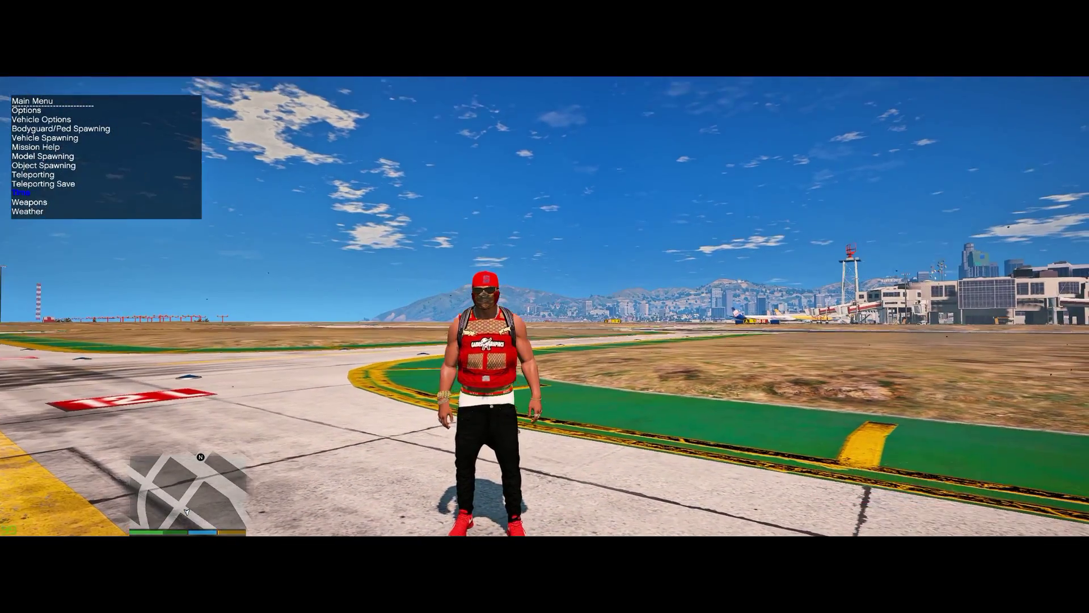
{"action": "key", "text": "Up"}
{"action": "key", "text": "Up"}
{"action": "key", "text": "Up"}
{"action": "key", "text": "Up"}
{"action": "key", "text": "Up"}
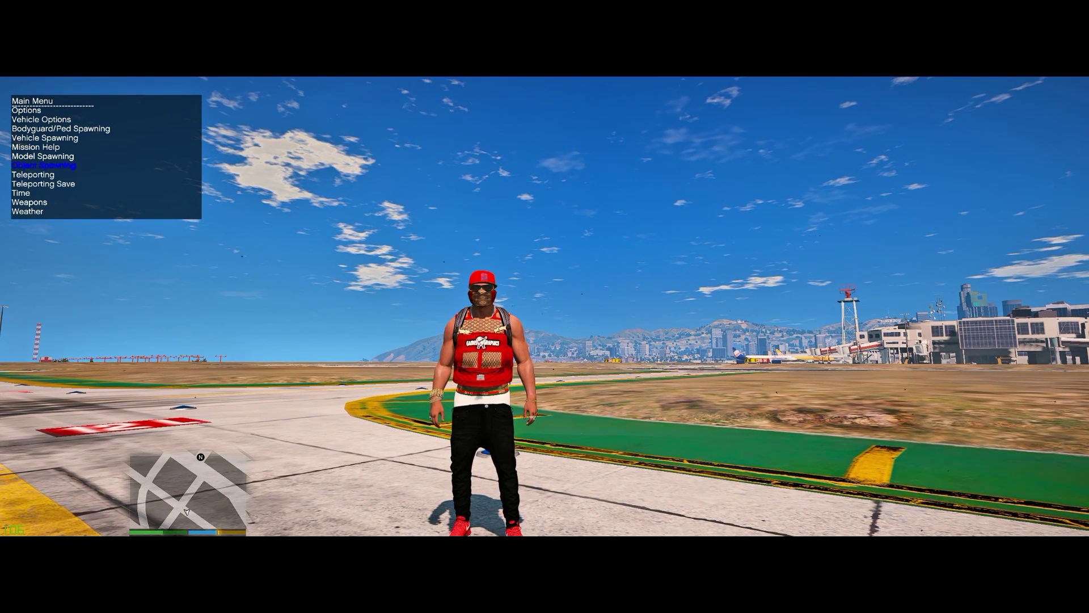
{"action": "key", "text": "Up"}
{"action": "key", "text": "Return"}
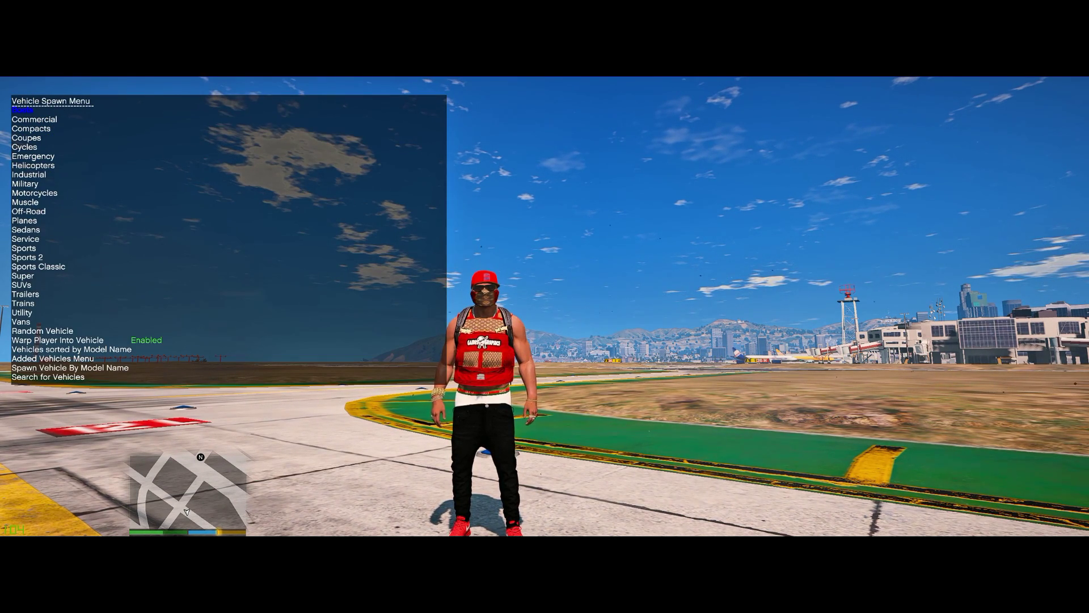
Spawn the 20f250 truck from the Added Vehicles list.
{"action": "key", "text": "Up"}
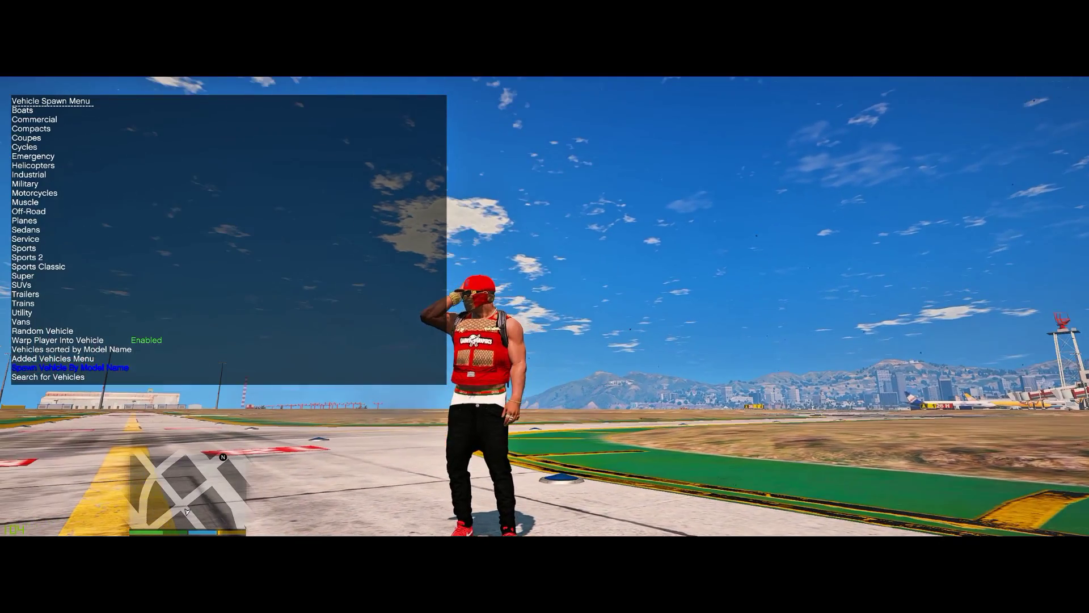
{"action": "key", "text": "Return"}
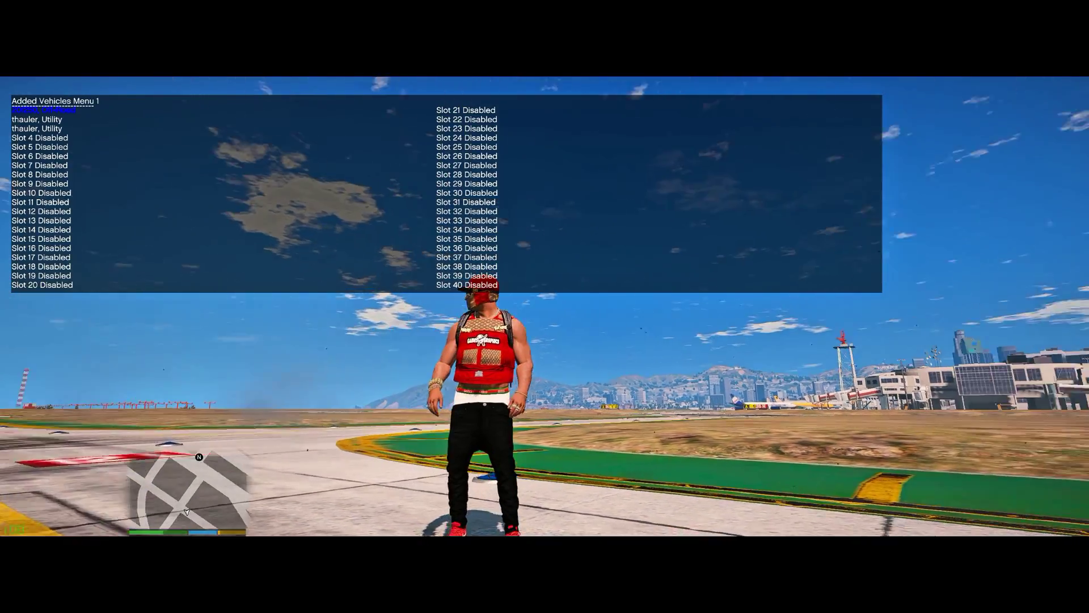
{"action": "key", "text": "Down"}
{"action": "key", "text": "Up"}
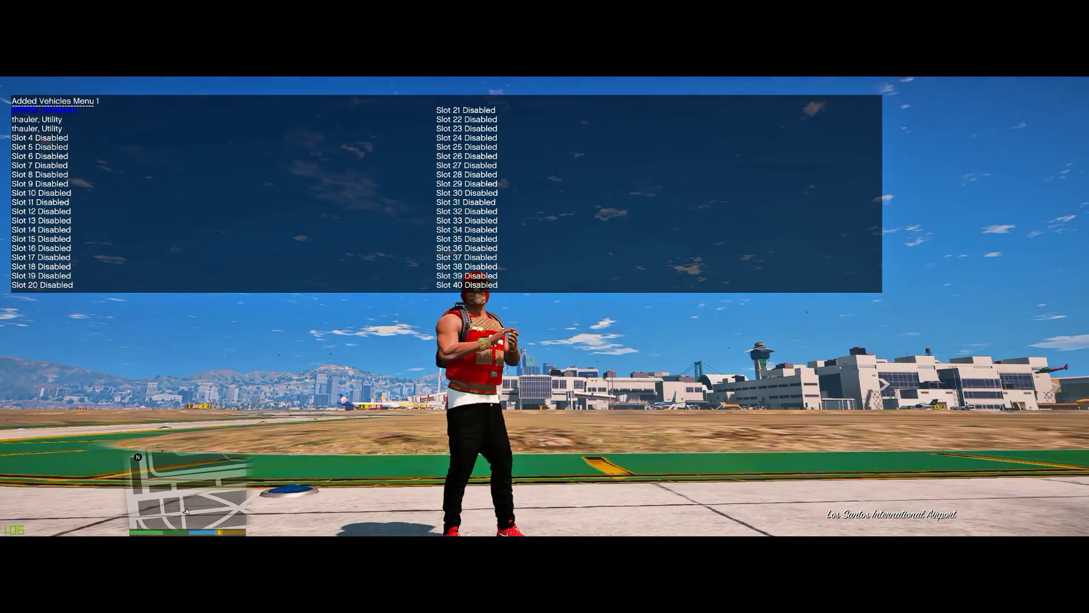
{"action": "key", "text": "Return"}
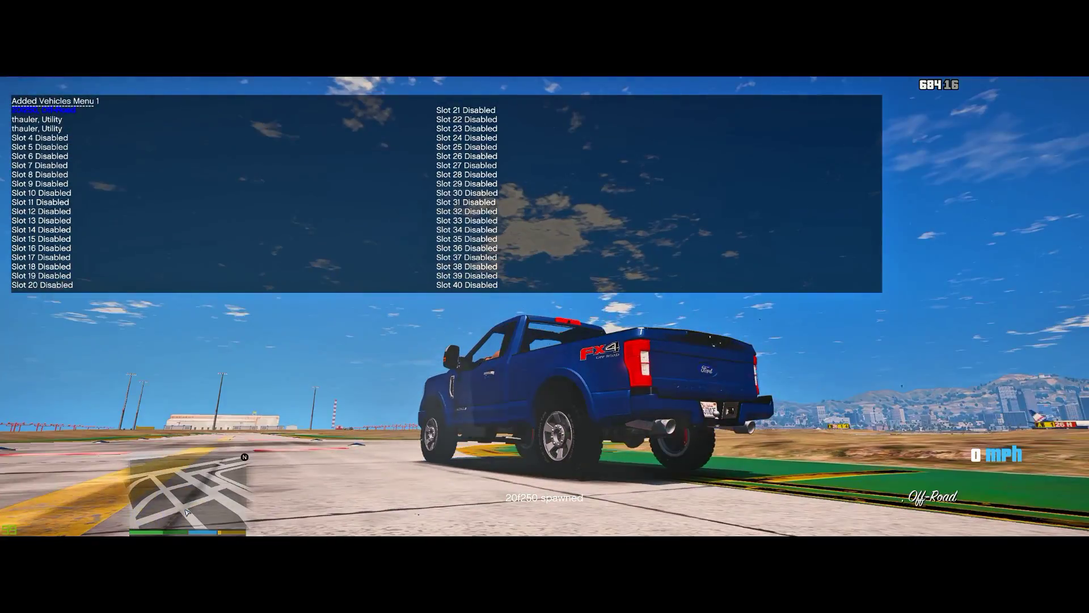
Drive the truck a short distance along the airport taxiway and turn it.
{"action": "key", "text": "w"}
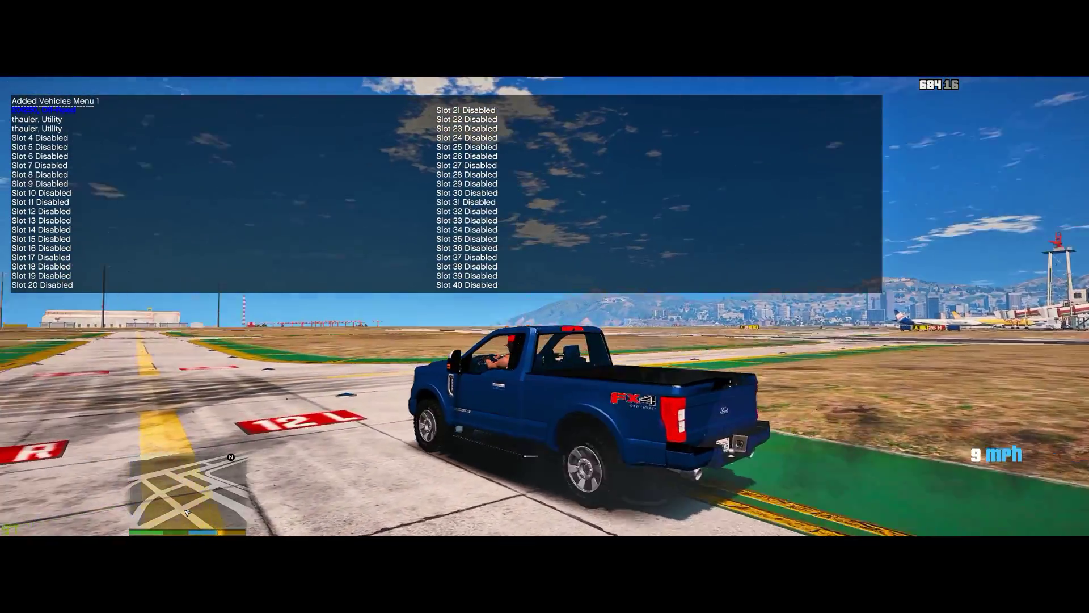
{"action": "key", "text": "s"}
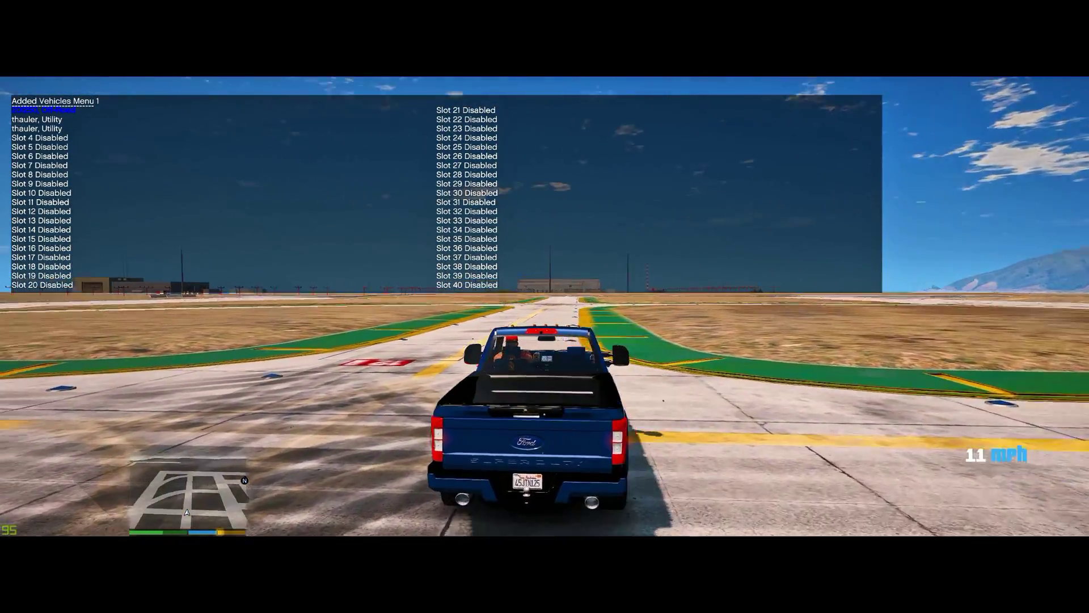
{"action": "key", "text": "d"}
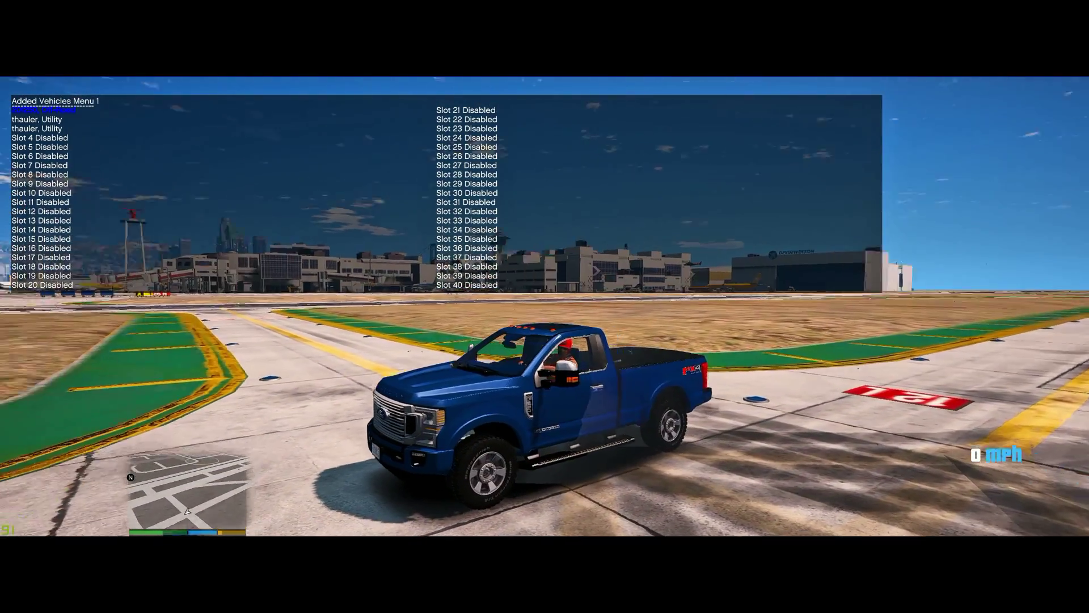
Store the truck with the Saved Vehicle option in the trainer's Vehicle Options.
{"action": "key", "text": "BackSpace"}
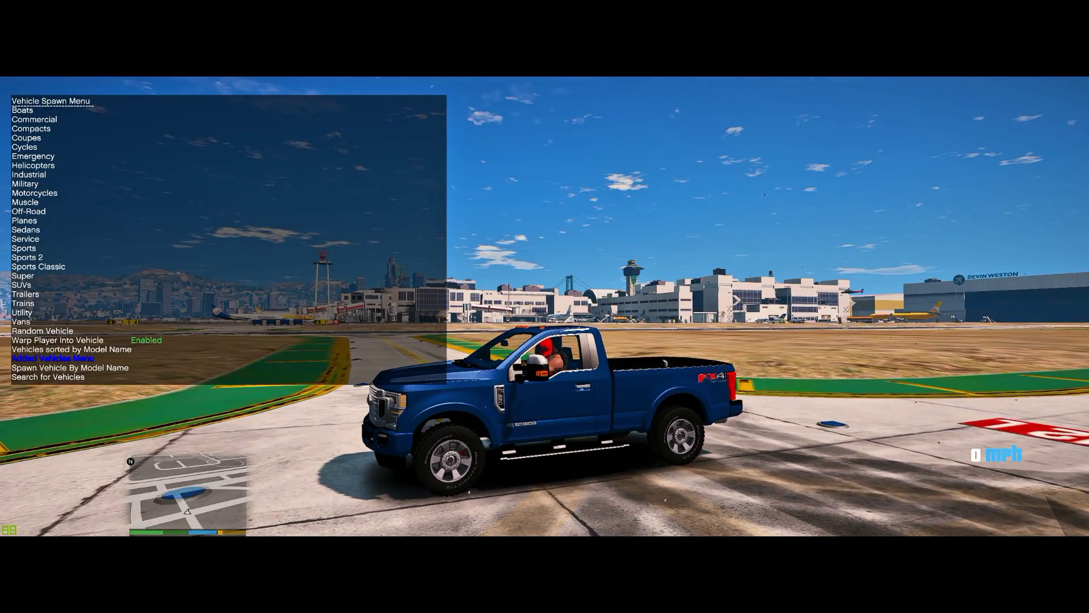
{"action": "key", "text": "BackSpace"}
{"action": "key", "text": "Up"}
{"action": "key", "text": "Up"}
{"action": "key", "text": "Return"}
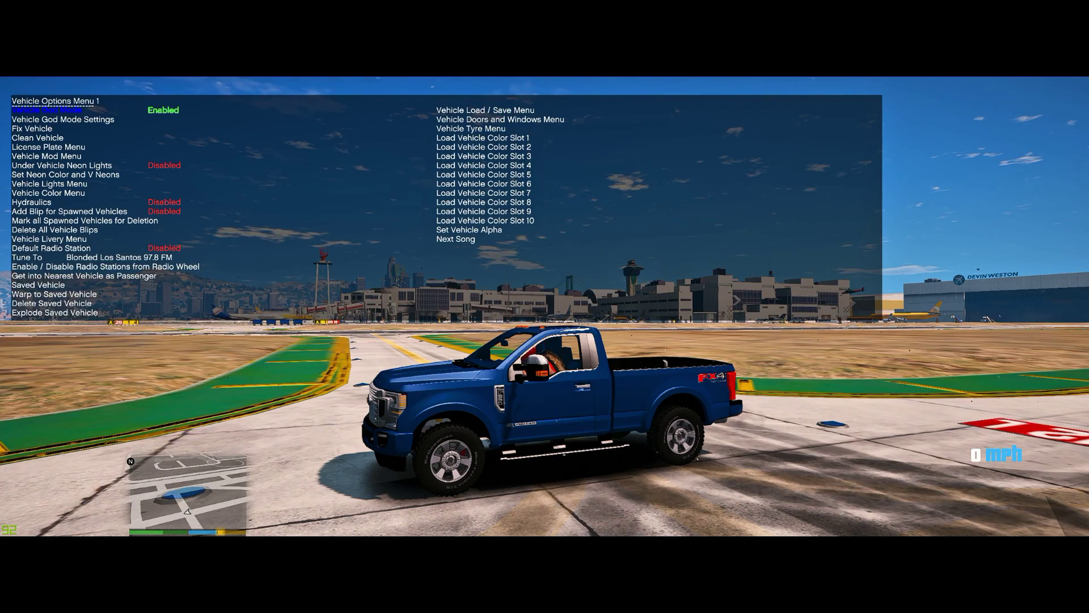
{"action": "key", "text": "Down"}
{"action": "key", "text": "Down"}
{"action": "key", "text": "Down"}
{"action": "key", "text": "Down"}
{"action": "key", "text": "Down"}
{"action": "key", "text": "Down"}
{"action": "key", "text": "Down"}
{"action": "key", "text": "Down"}
{"action": "key", "text": "Down"}
{"action": "key", "text": "Down"}
{"action": "key", "text": "Down"}
{"action": "key", "text": "Down"}
{"action": "key", "text": "Down"}
{"action": "key", "text": "Down"}
{"action": "key", "text": "Down"}
{"action": "key", "text": "Down"}
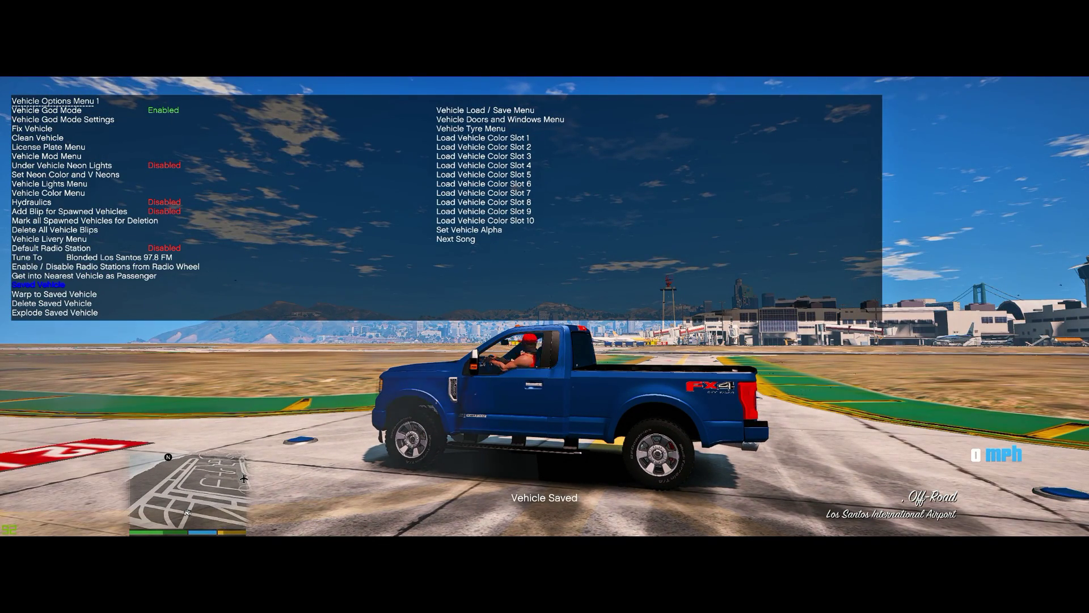
Return to the trainer's main menu, get out of the truck and walk away from it.
{"action": "key", "text": "BackSpace"}
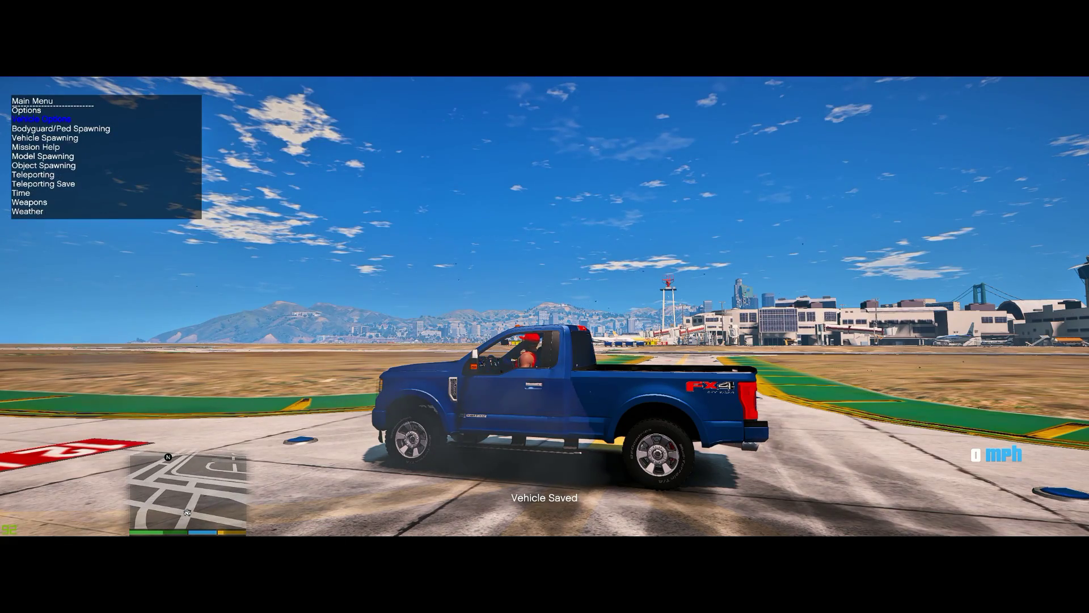
{"action": "key", "text": "f"}
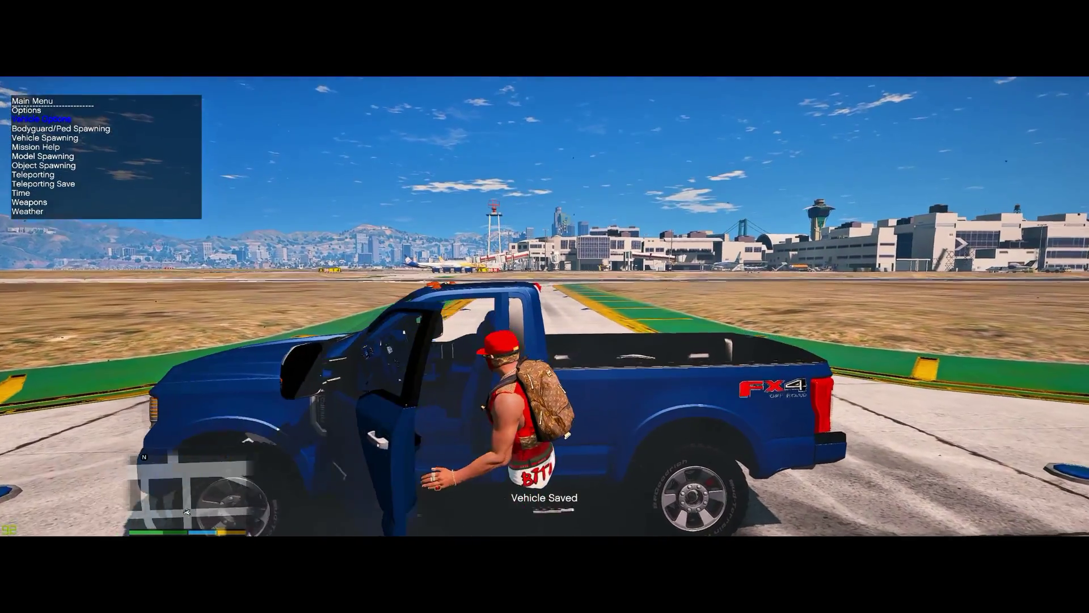
{"action": "key", "text": "w"}
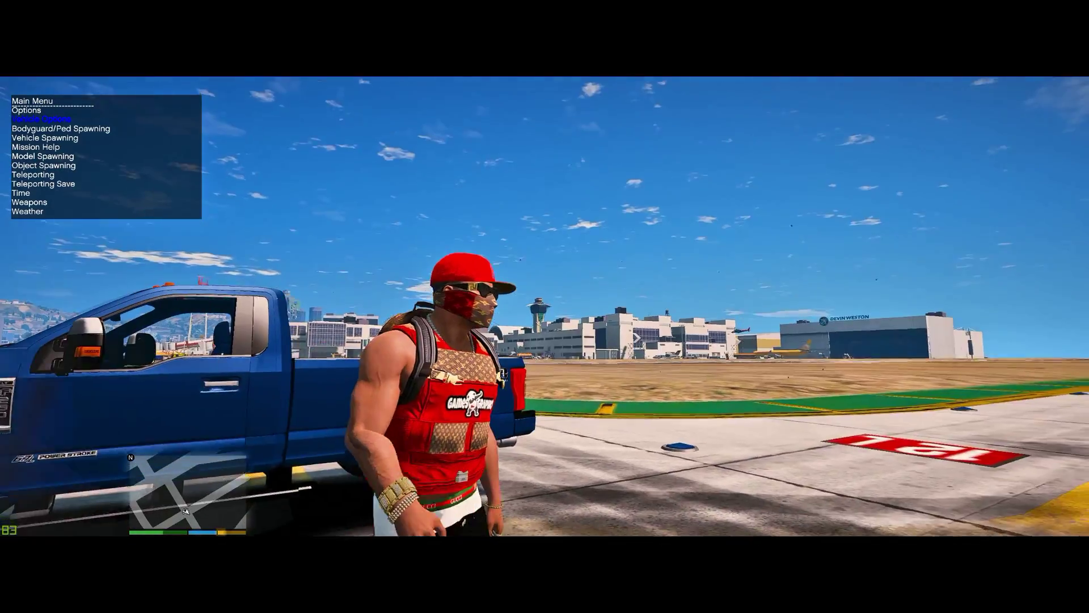
Spawn the thauler trailer from the Added Vehicles list on open ground away from the truck.
{"action": "key", "text": "Down"}
{"action": "key", "text": "Down"}
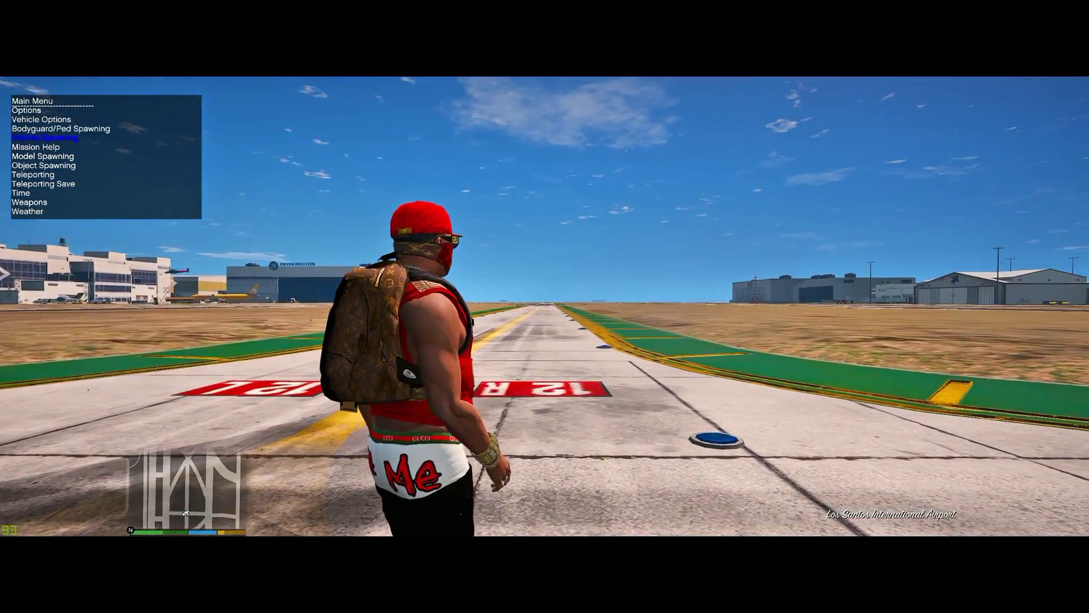
{"action": "key", "text": "Return"}
{"action": "key", "text": "Return"}
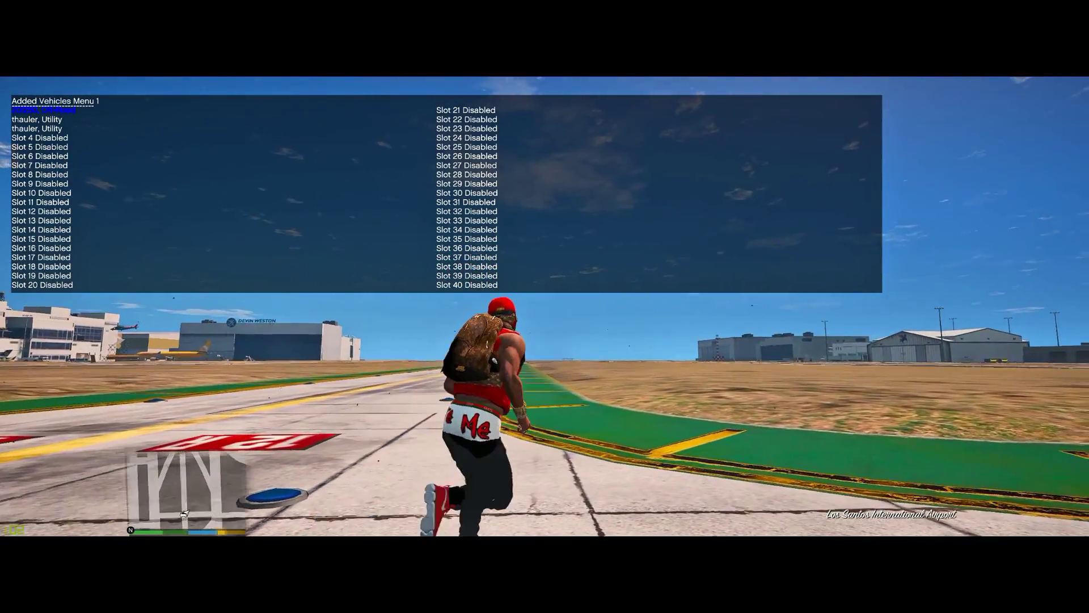
{"action": "key", "text": "Down"}
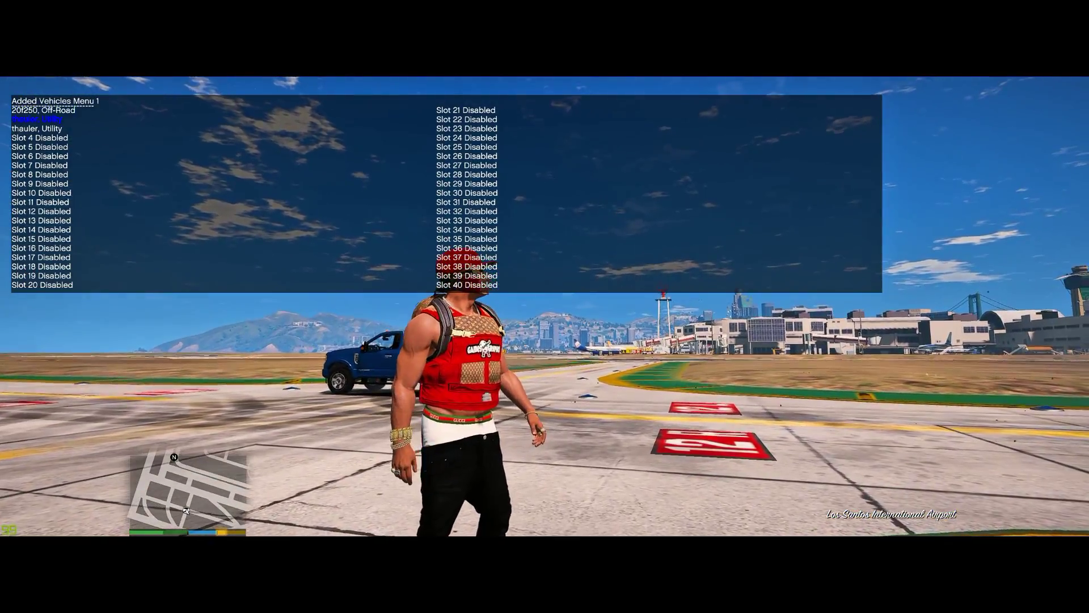
{"action": "key", "text": "Return"}
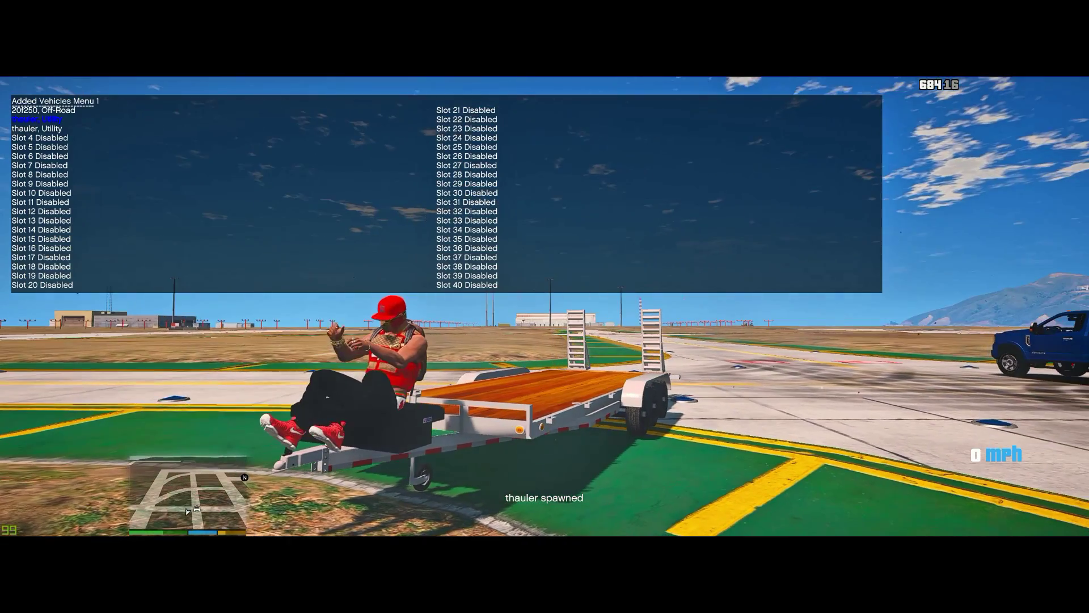
Store the trailer with the Saved Vehicle option in Vehicle Options, and close the trainer.
{"action": "key", "text": "BackSpace"}
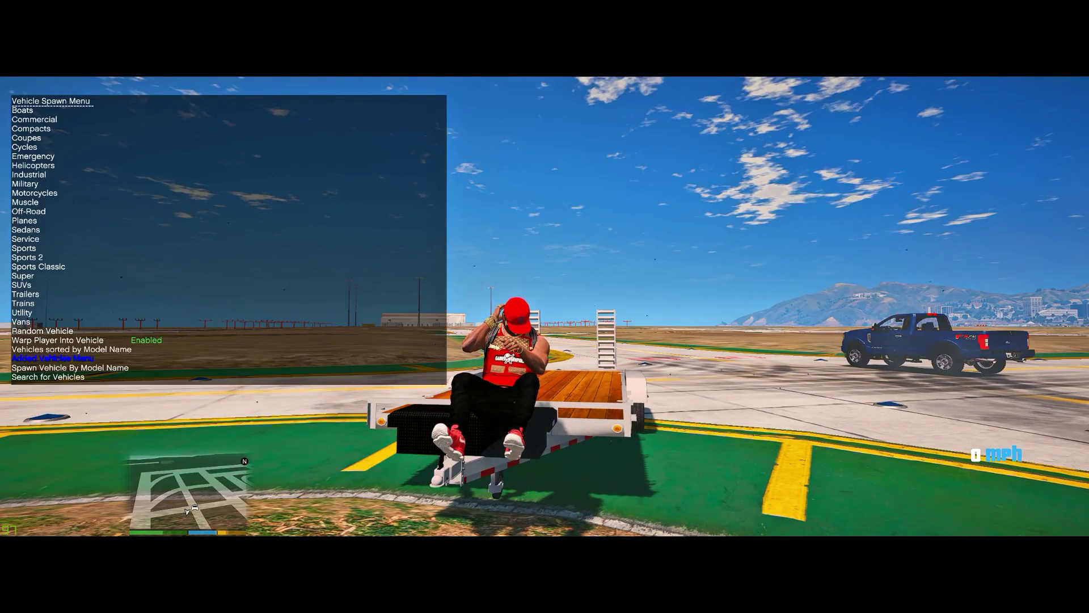
{"action": "key", "text": "BackSpace"}
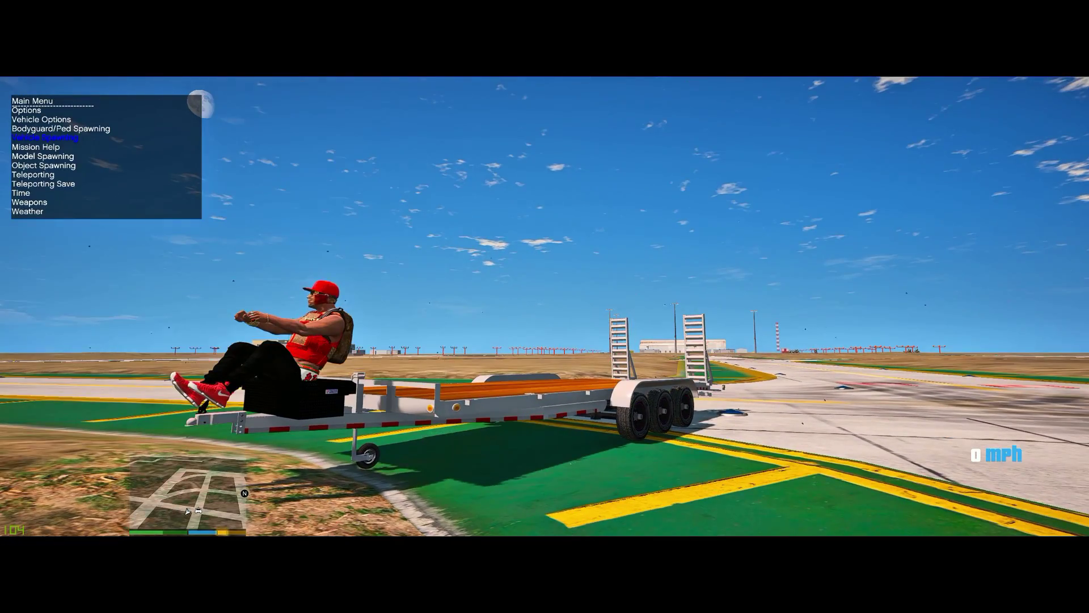
{"action": "key", "text": "Up"}
{"action": "key", "text": "Up"}
{"action": "key", "text": "Return"}
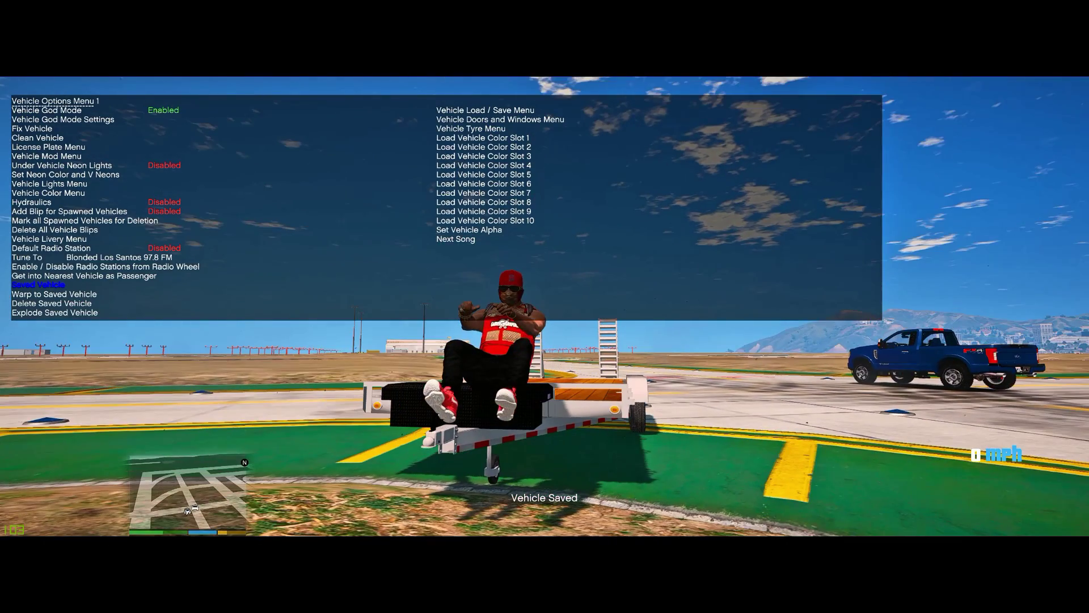
{"action": "key", "text": "BackSpace"}
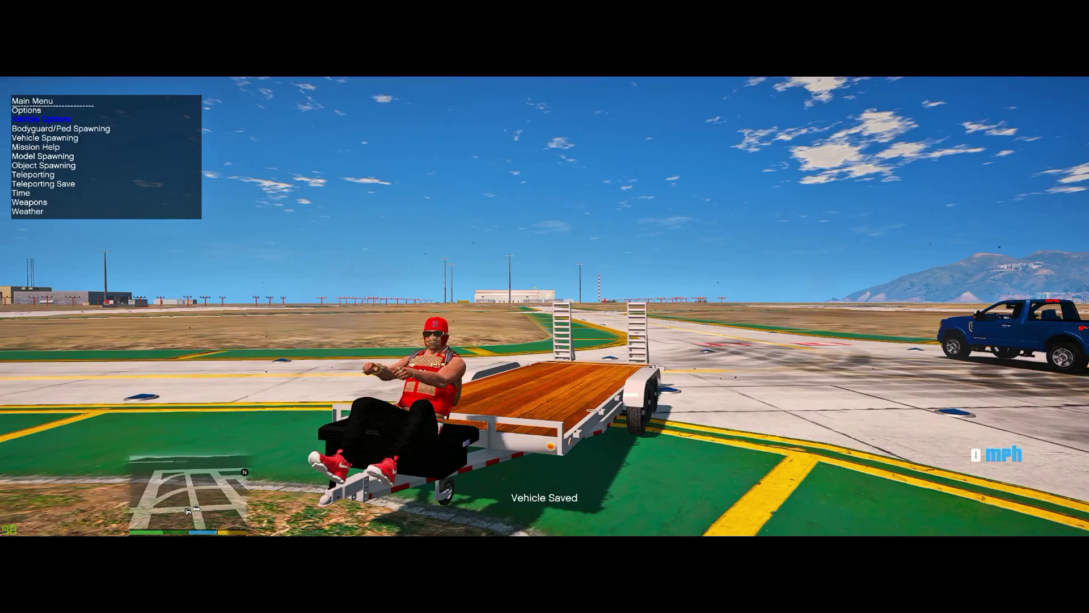
{"action": "key", "text": "BackSpace"}
Run back to the blue truck, get in and start driving it toward the trailer.
{"action": "key", "text": "v"}
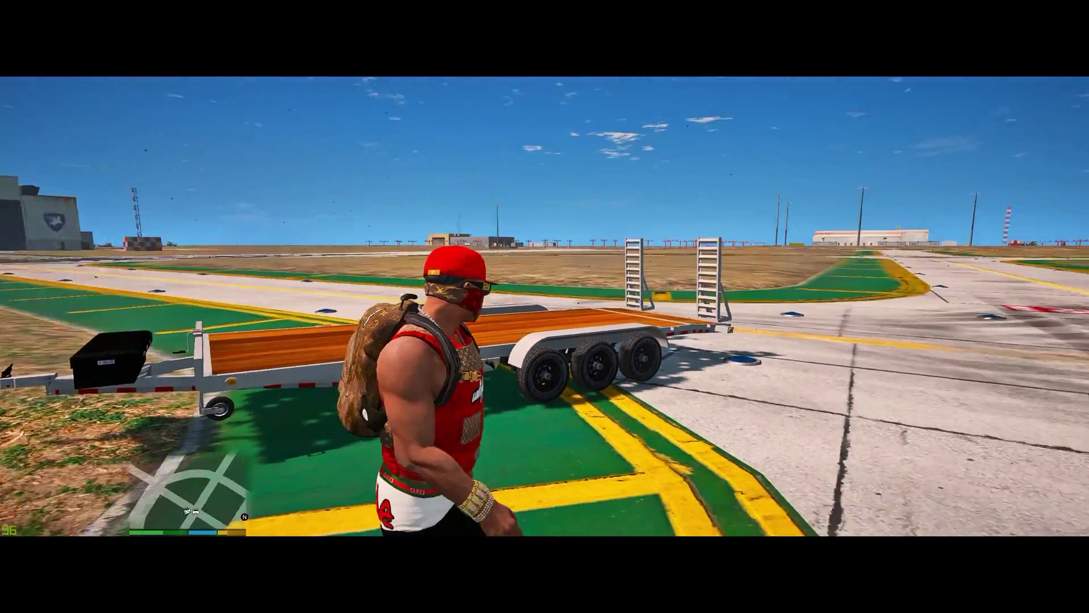
{"action": "key", "text": "w"}
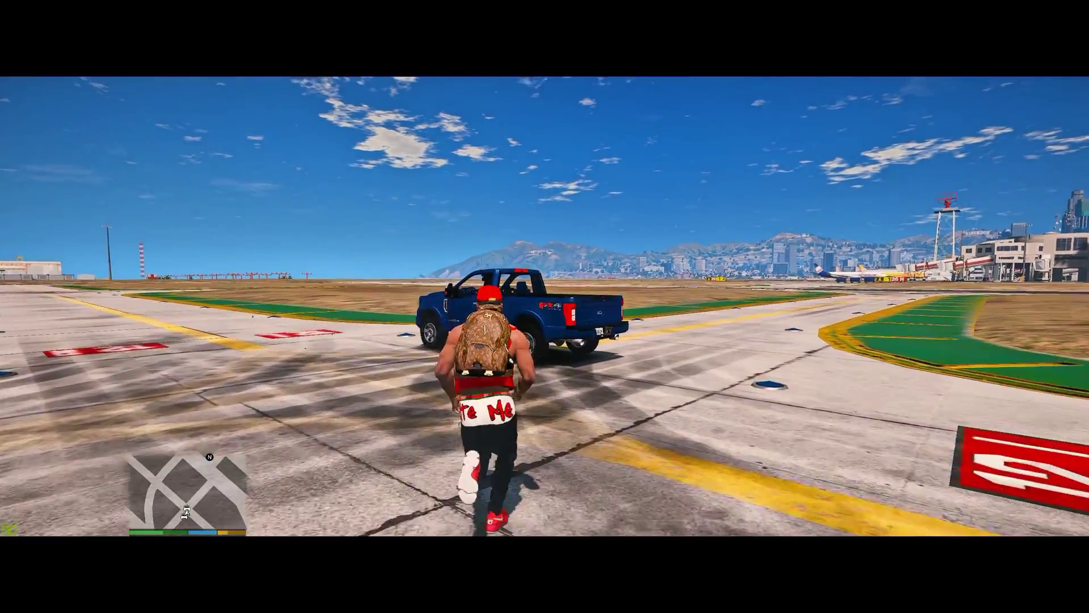
{"action": "key", "text": "f"}
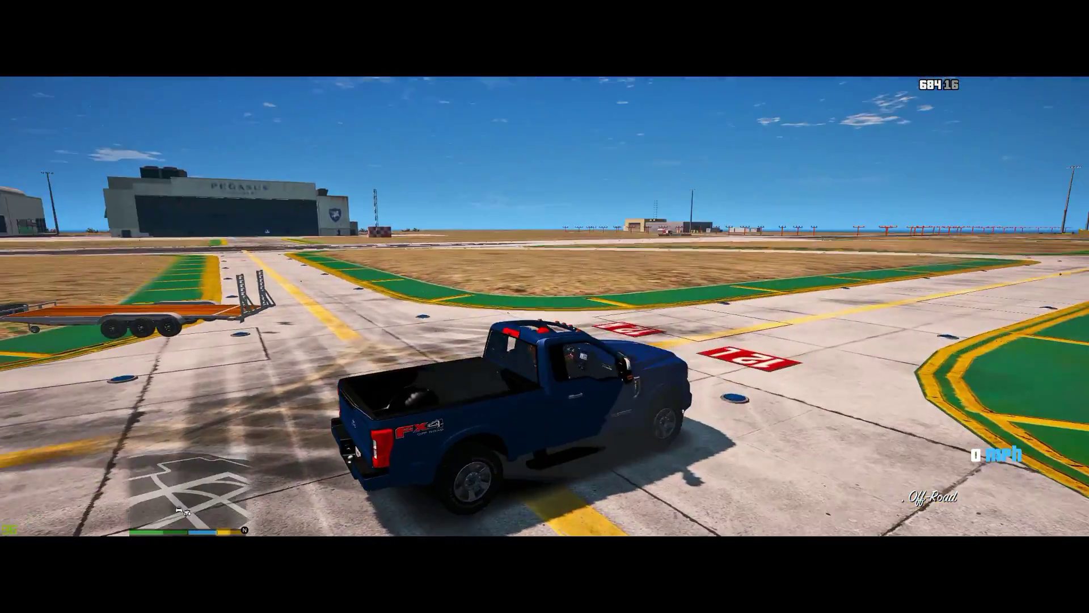
{"action": "key", "text": "w"}
{"action": "key", "text": "a"}
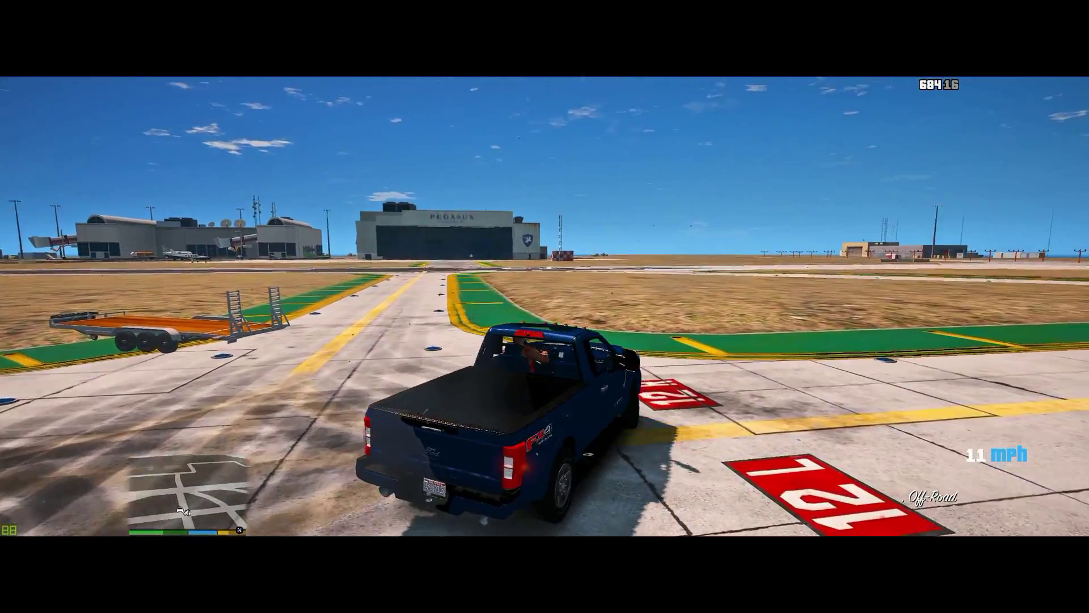